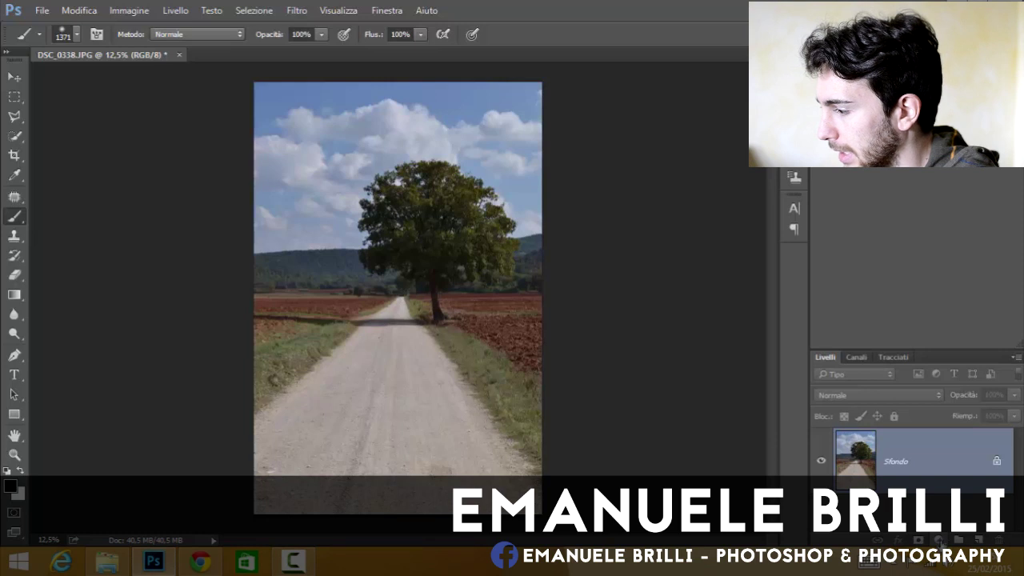
Step: Open the new fill or adjustment layer menu in the Layers panel
{"action": "left_click", "coordinate": [939, 540]}
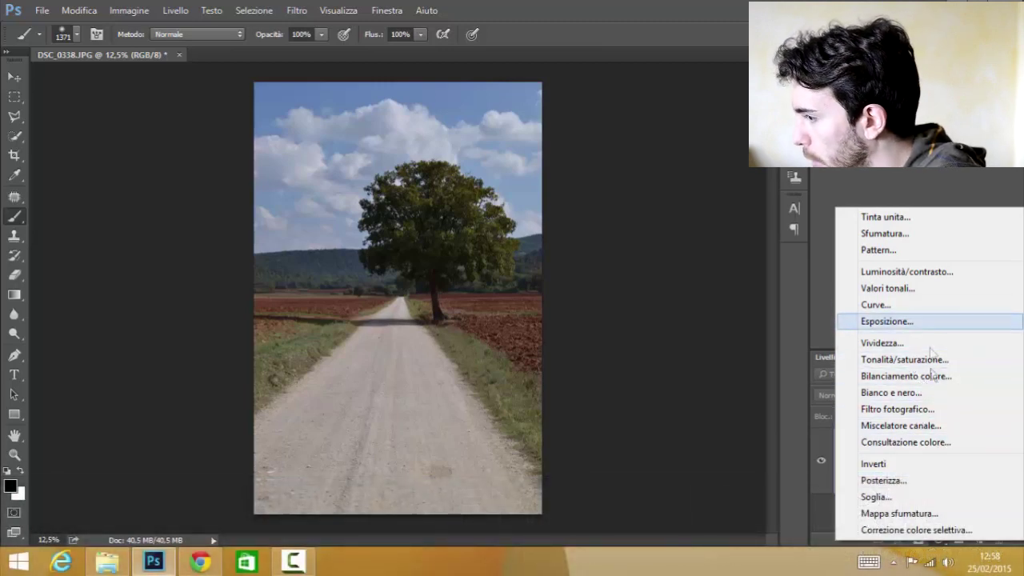
Step: Add a Bianco e nero layer: Rossi -54, Gialli 103, Verdi 157, Cyan -12, Blu -138, Magenta -110
{"action": "left_click", "coordinate": [916, 393]}
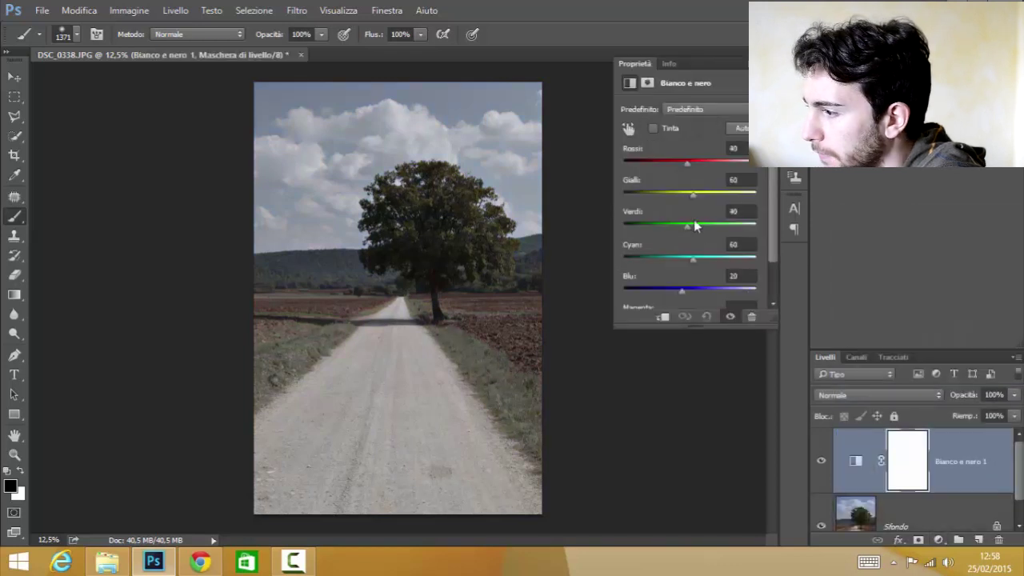
{"action": "left_click_drag", "start_coordinate": [670, 298], "coordinate": [643, 290]}
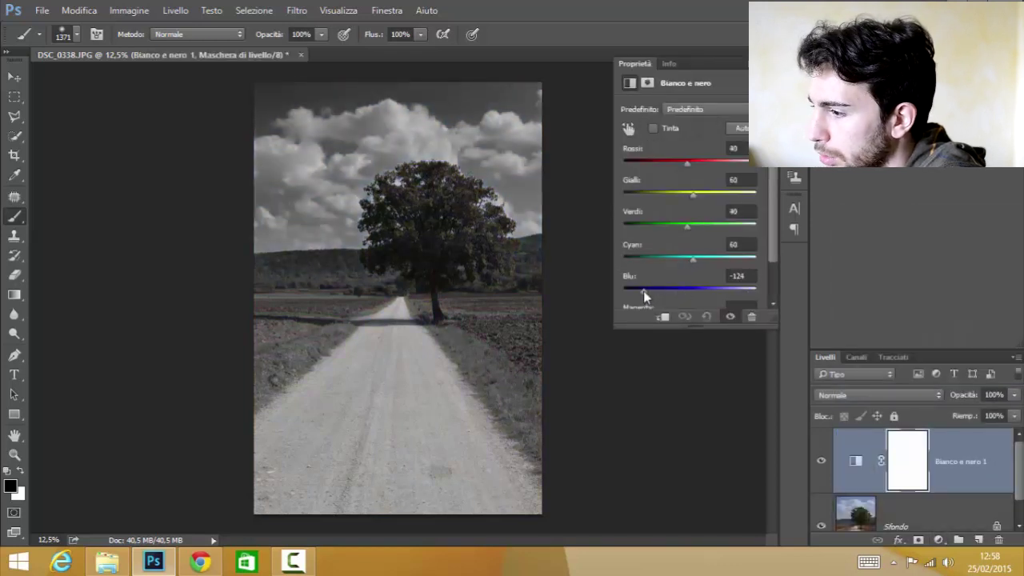
{"action": "left_click_drag", "start_coordinate": [686, 226], "coordinate": [718, 228]}
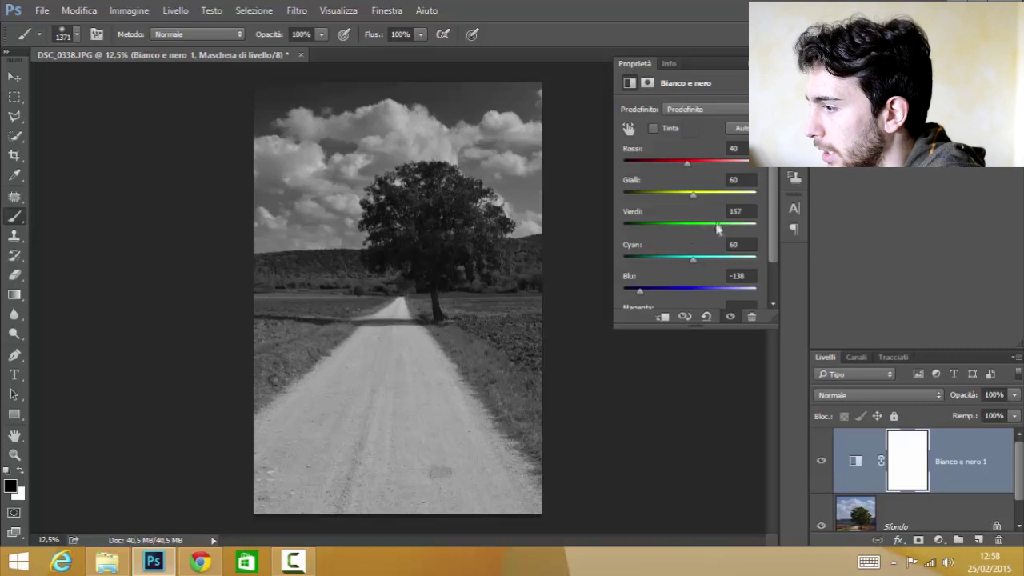
{"action": "left_click_drag", "start_coordinate": [692, 196], "coordinate": [705, 197]}
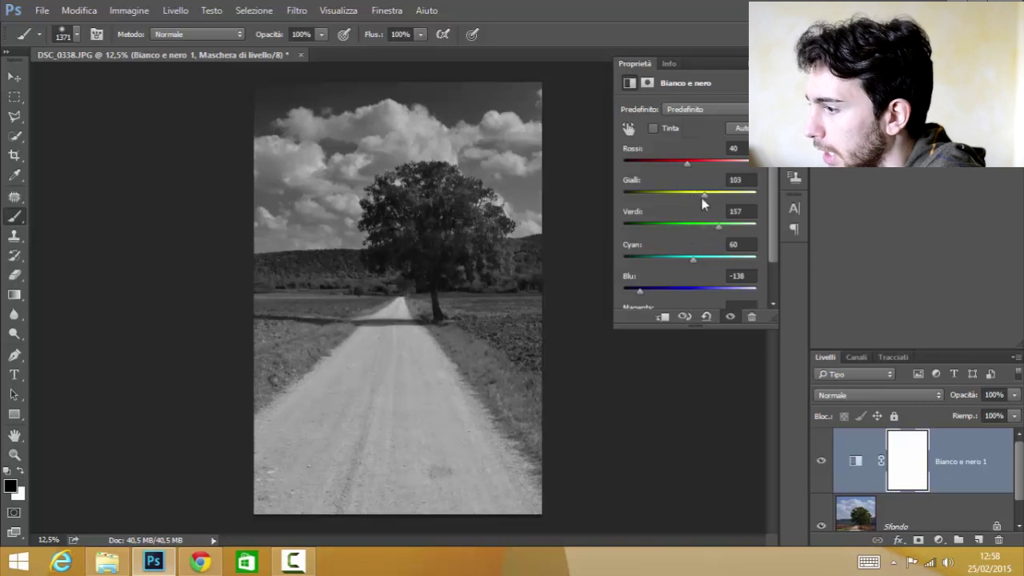
{"action": "left_click_drag", "start_coordinate": [685, 165], "coordinate": [661, 165]}
{"action": "scroll", "coordinate": [768, 250], "scroll_direction": "down", "scroll_amount": 2}
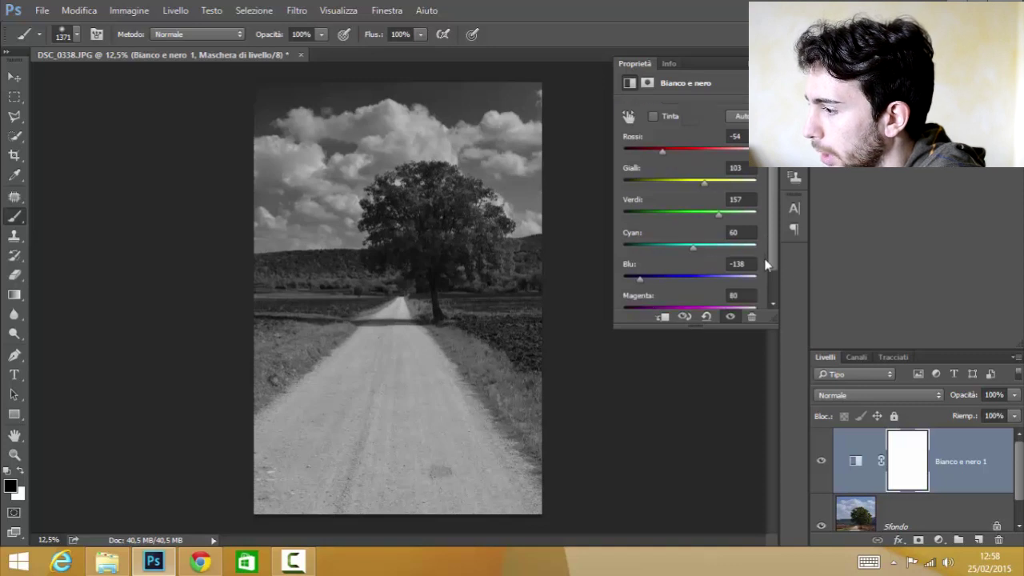
{"action": "left_click_drag", "start_coordinate": [700, 286], "coordinate": [646, 286]}
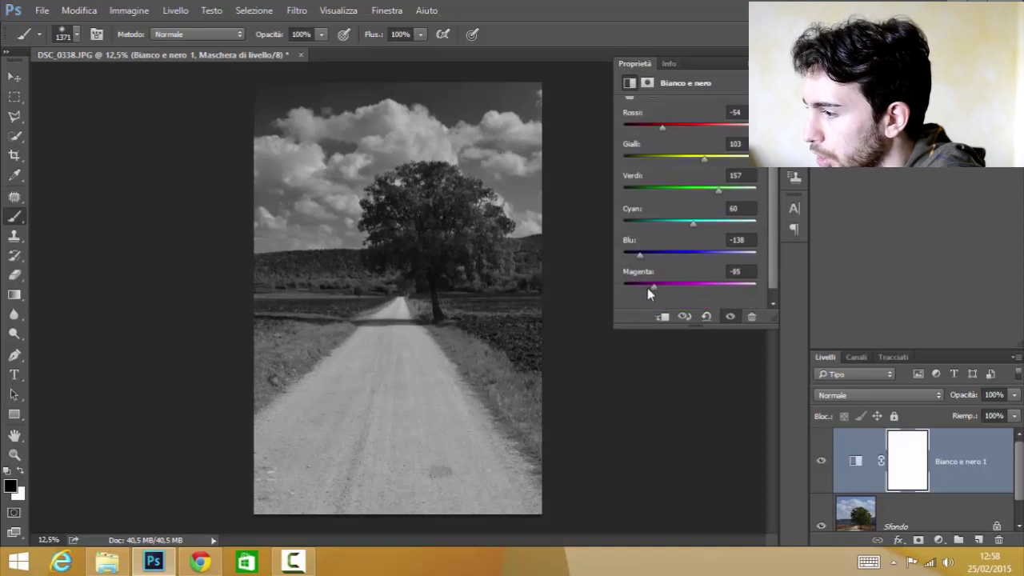
{"action": "left_click_drag", "start_coordinate": [684, 224], "coordinate": [671, 223]}
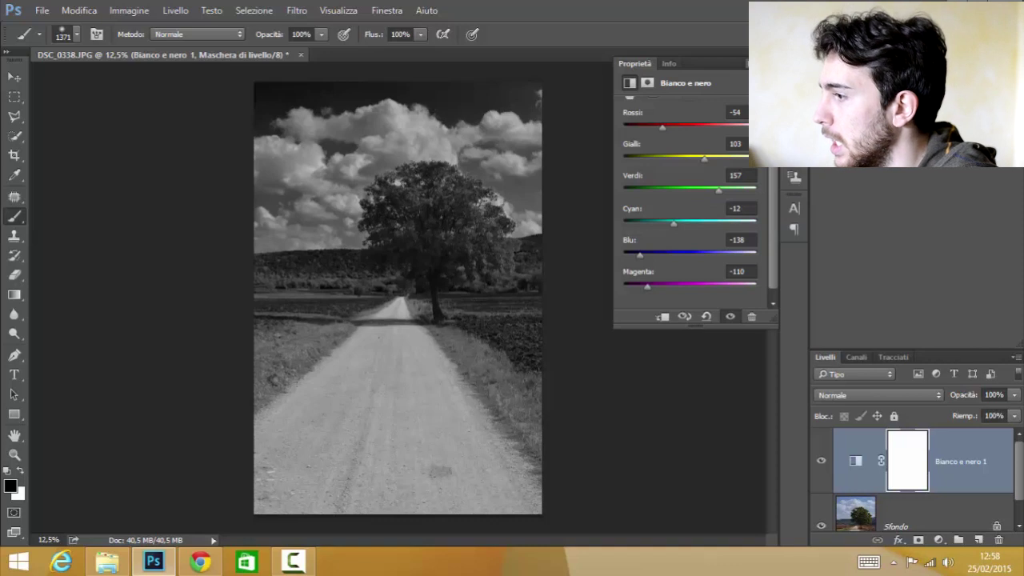
{"action": "left_click", "coordinate": [794, 64]}
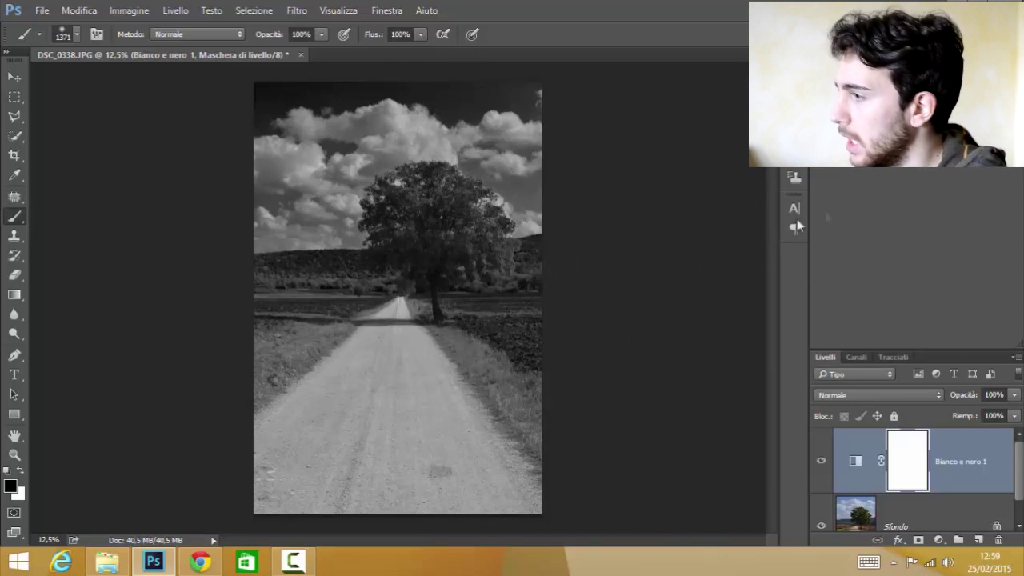
Step: Drag the DSC_7650 stone texture from the desktop into the Photoshop document
{"action": "key", "text": "super+d"}
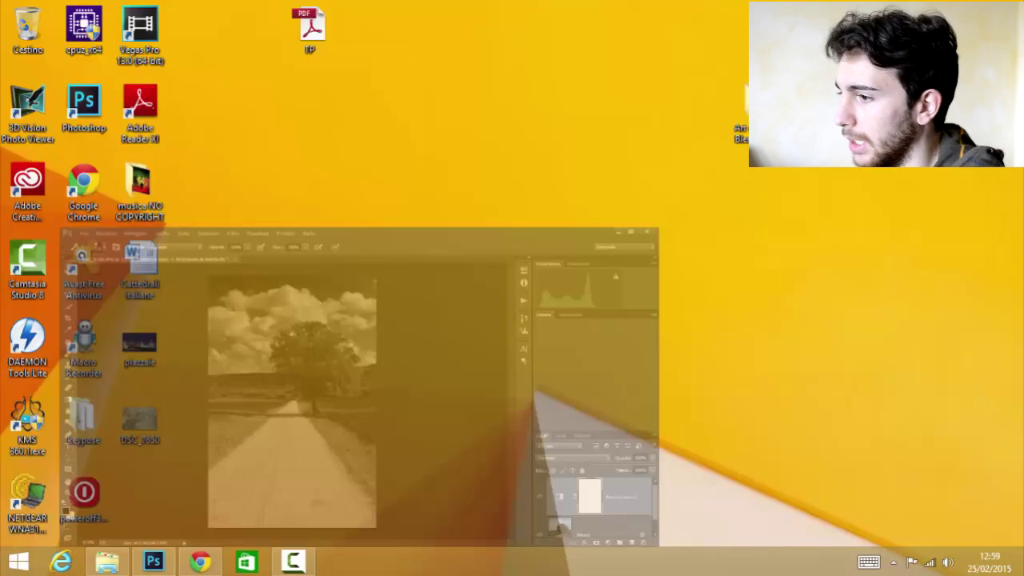
{"action": "mouse_move", "coordinate": [139, 420]}
{"action": "left_mouse_down"}
{"action": "mouse_move", "coordinate": [207, 417]}
{"action": "mouse_move", "coordinate": [335, 302]}
{"action": "mouse_move", "coordinate": [309, 293]}
{"action": "left_mouse_up"}
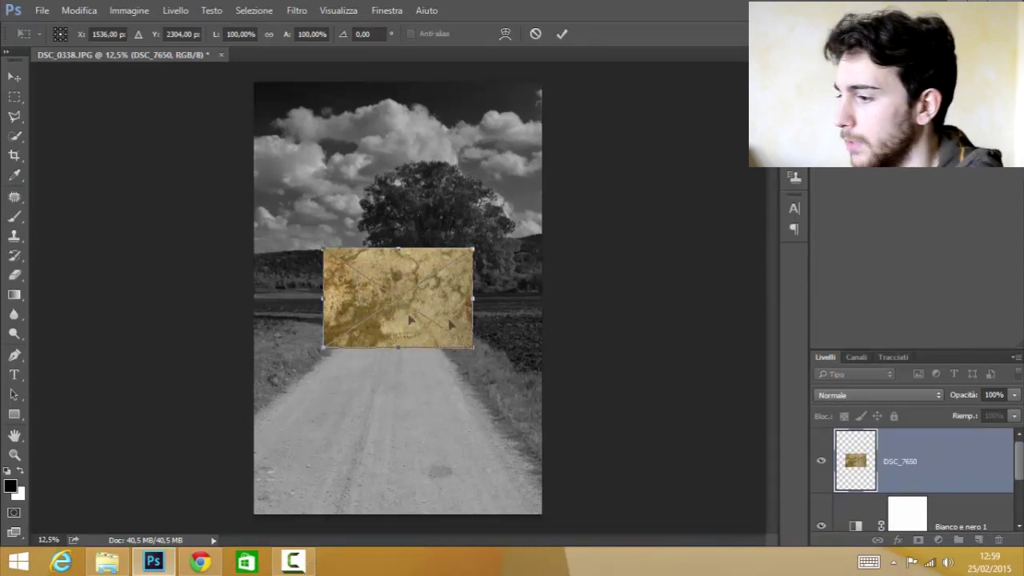
Step: Rotate the DSC_7650 texture 90° clockwise and scale it to about 288% to fill the canvas
{"action": "right_click", "coordinate": [409, 280]}
{"action": "left_click", "coordinate": [506, 449]}
{"action": "left_click_drag", "start_coordinate": [390, 264], "coordinate": [294, 124]}
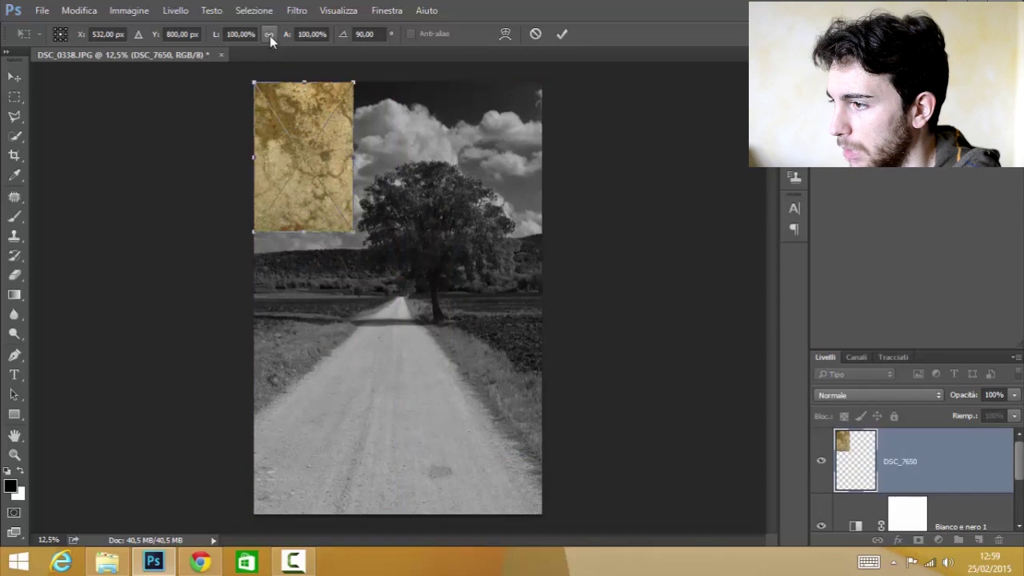
{"action": "left_click_drag", "start_coordinate": [353, 232], "coordinate": [542, 516]}
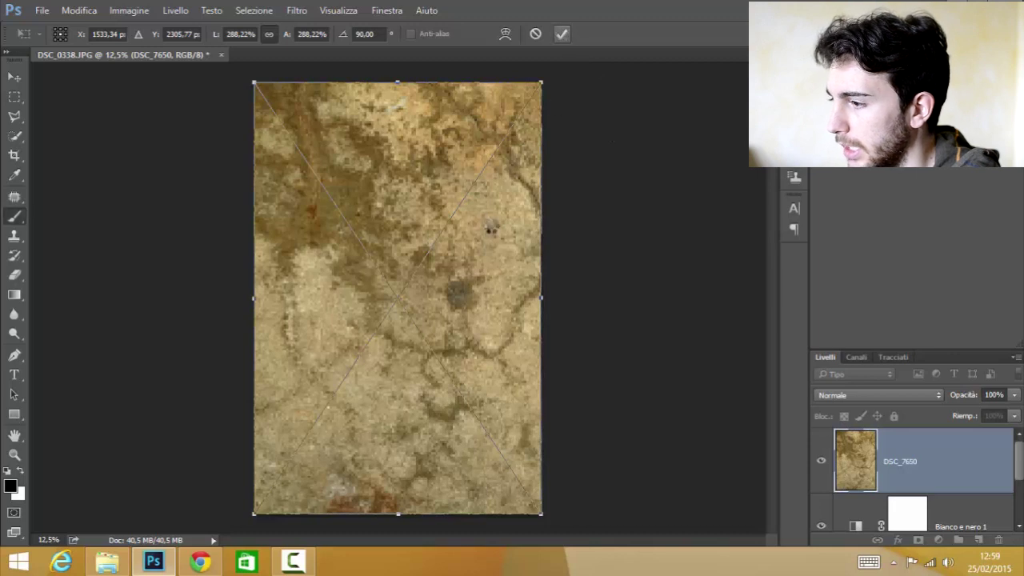
{"action": "left_click", "coordinate": [562, 33]}
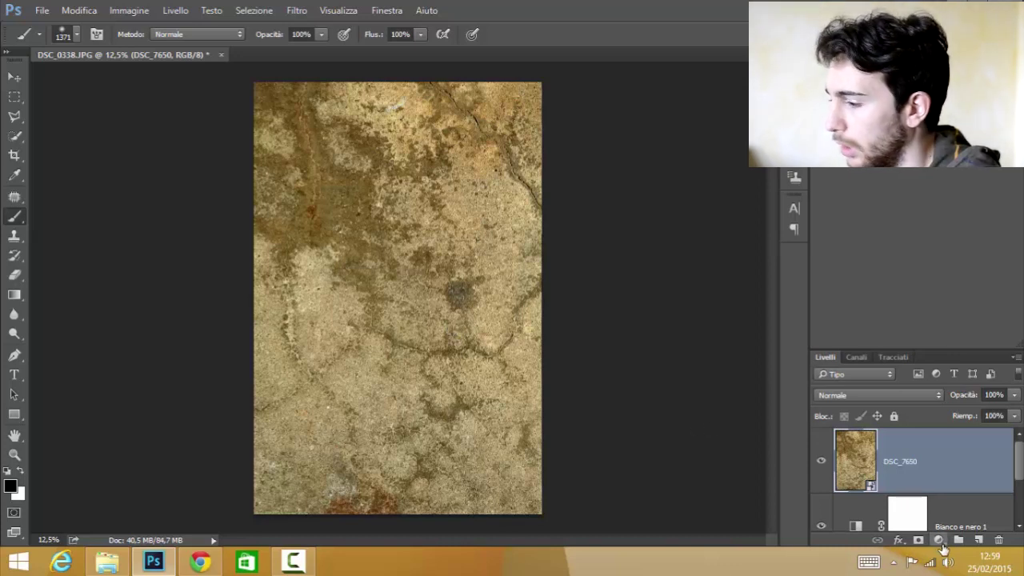
Step: Add a Bianco e nero 2 adjustment layer clipped to the DSC_7650 texture layer
{"action": "left_click", "coordinate": [938, 540]}
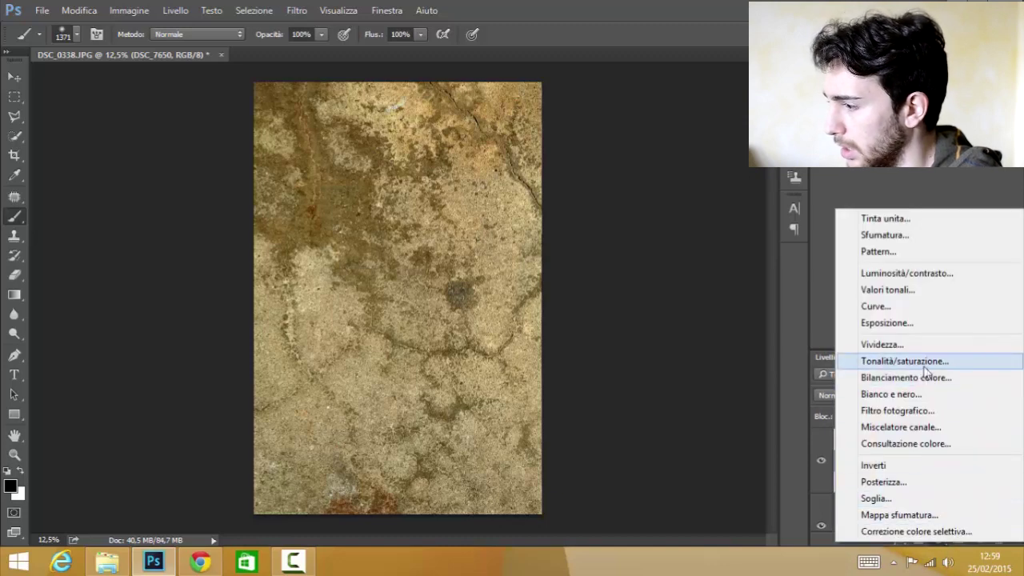
{"action": "left_click", "coordinate": [917, 393]}
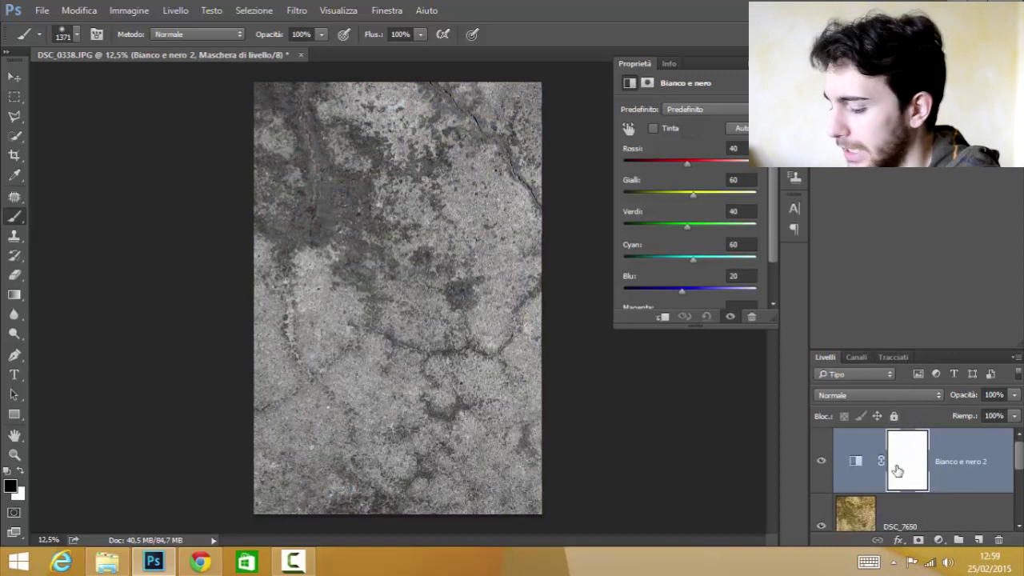
{"action": "left_click_drag", "start_coordinate": [893, 474], "coordinate": [876, 491]}
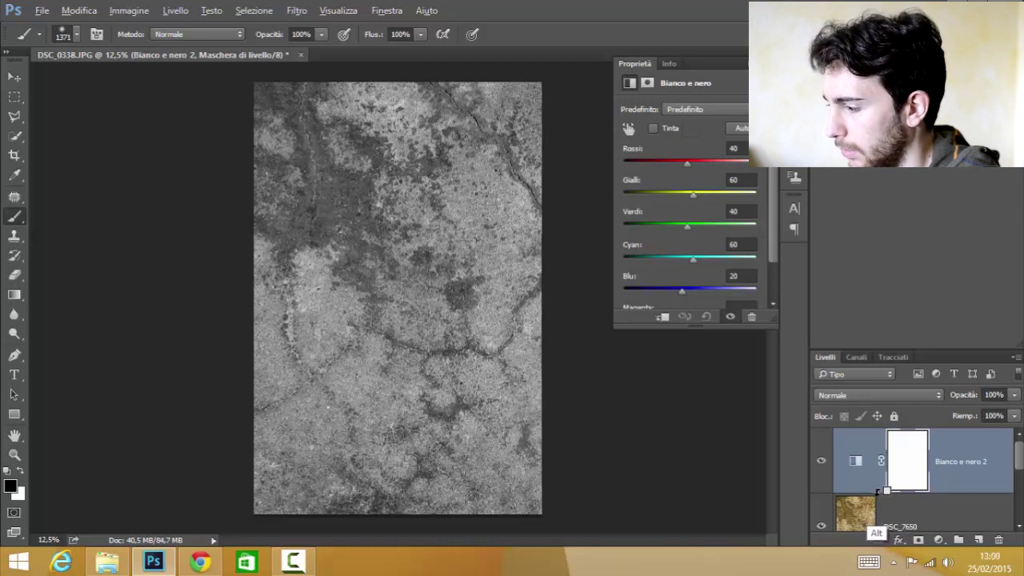
{"action": "left_click_drag", "start_coordinate": [876, 490], "coordinate": [874, 502]}
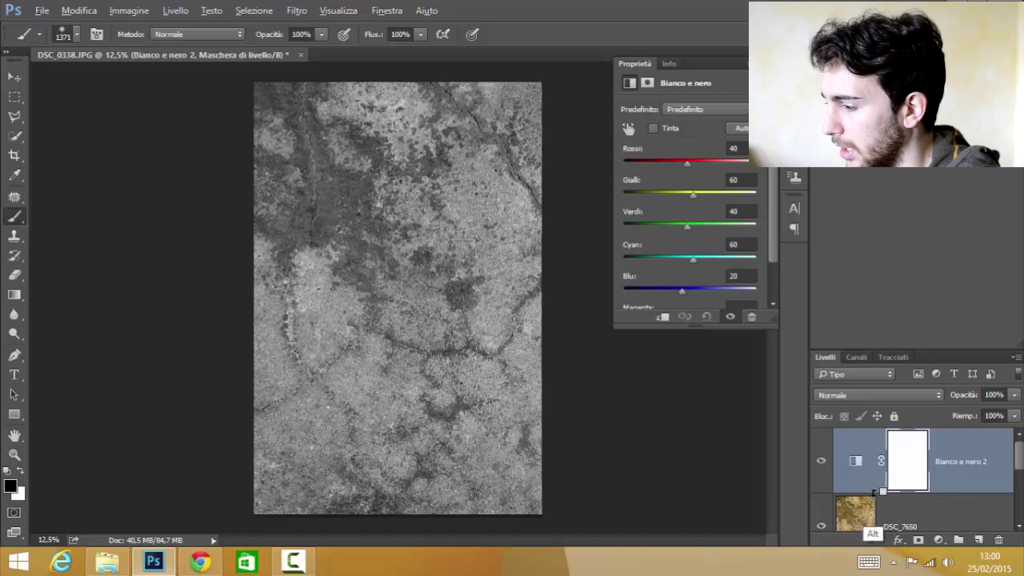
{"action": "left_click_drag", "start_coordinate": [874, 491], "coordinate": [876, 492]}
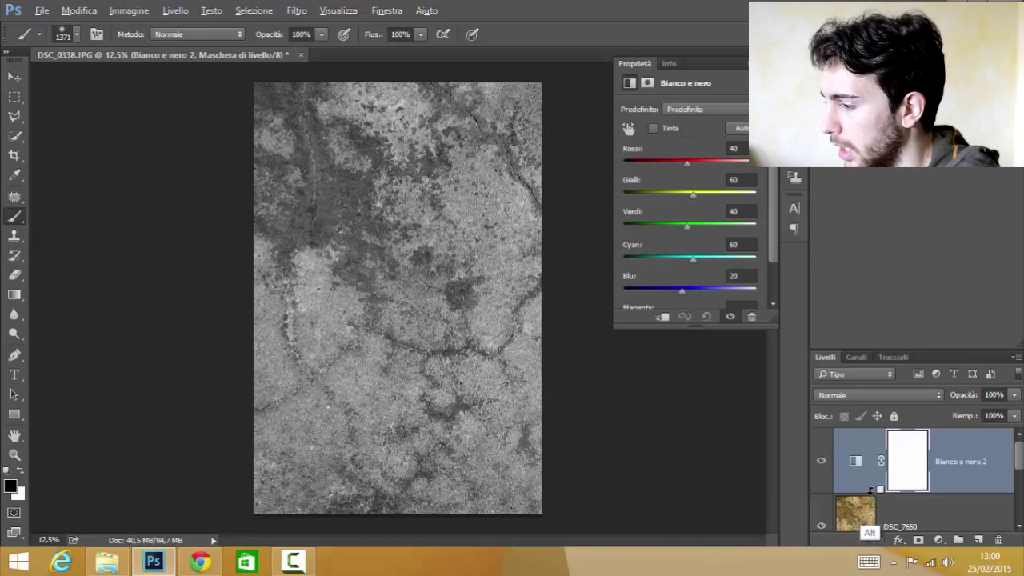
{"action": "left_click", "coordinate": [876, 492], "text": "alt"}
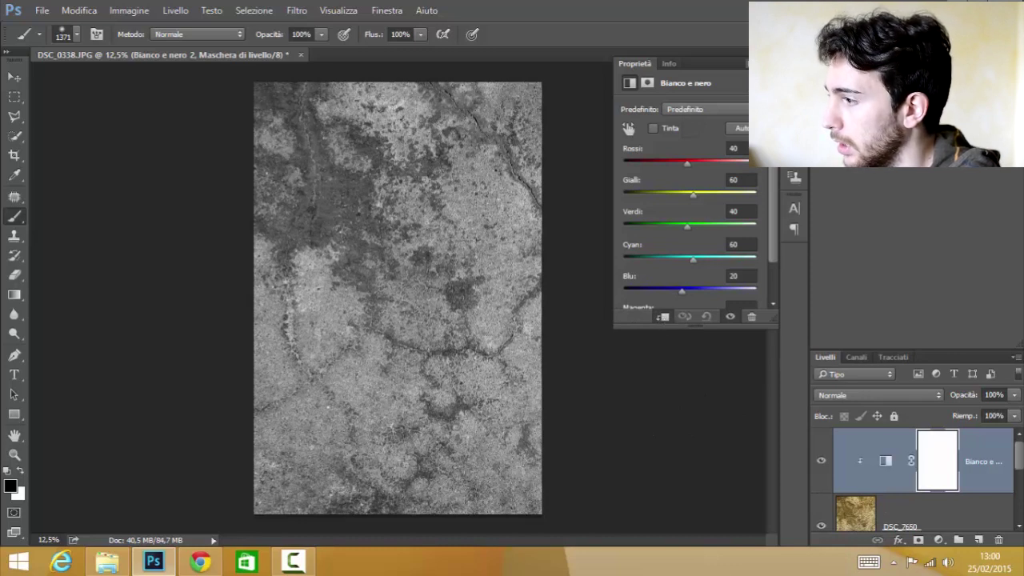
{"action": "left_click", "coordinate": [754, 125]}
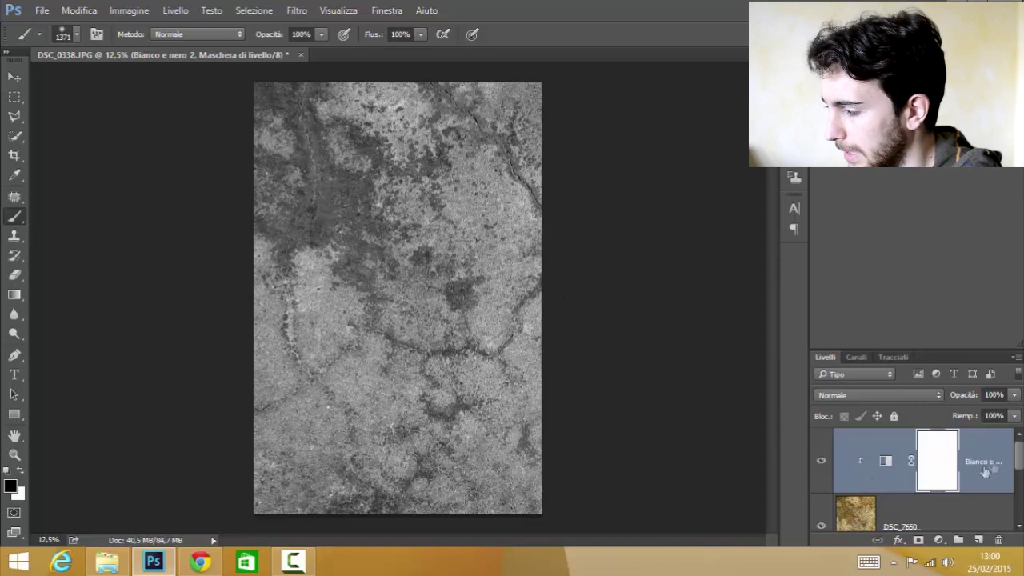
Step: Try the Colore più scuro, Luce soffusa and Sovrapponi blend modes on the DSC_7650 texture
{"action": "scroll", "coordinate": [976, 468], "scroll_direction": "down", "scroll_amount": 2}
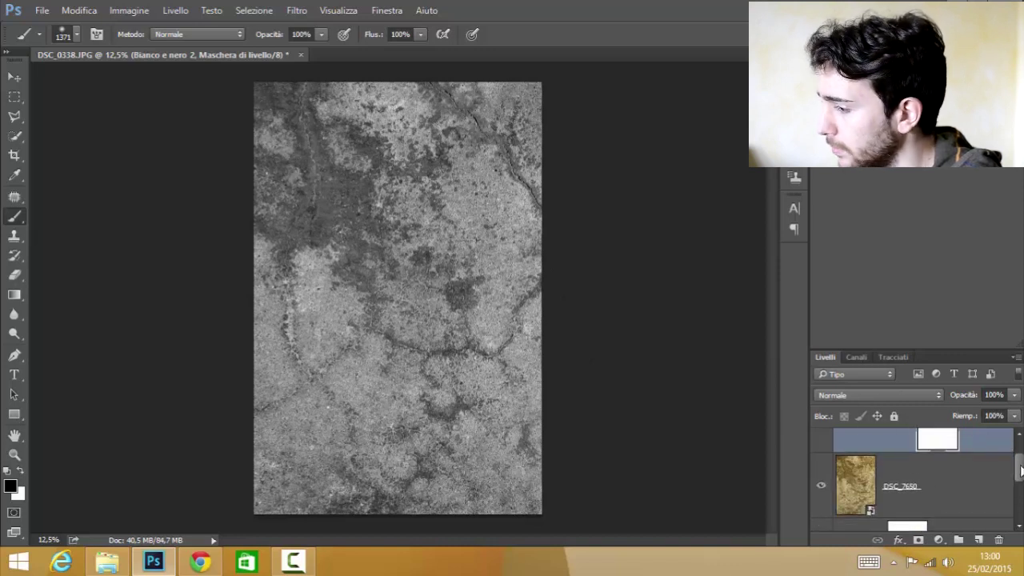
{"action": "left_click_drag", "start_coordinate": [1020, 472], "coordinate": [1020, 454]}
{"action": "left_click", "coordinate": [918, 517]}
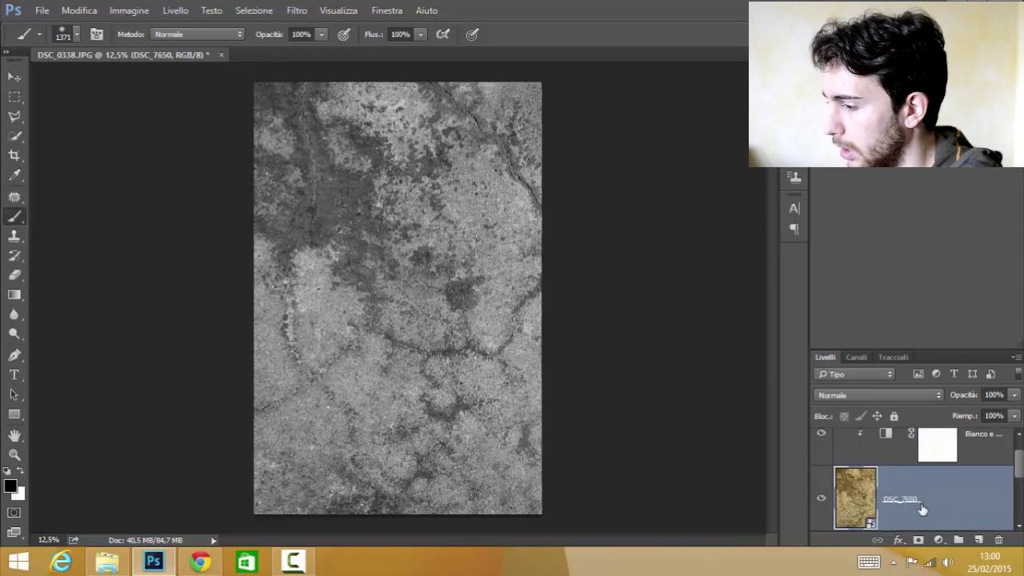
{"action": "left_click", "coordinate": [844, 397]}
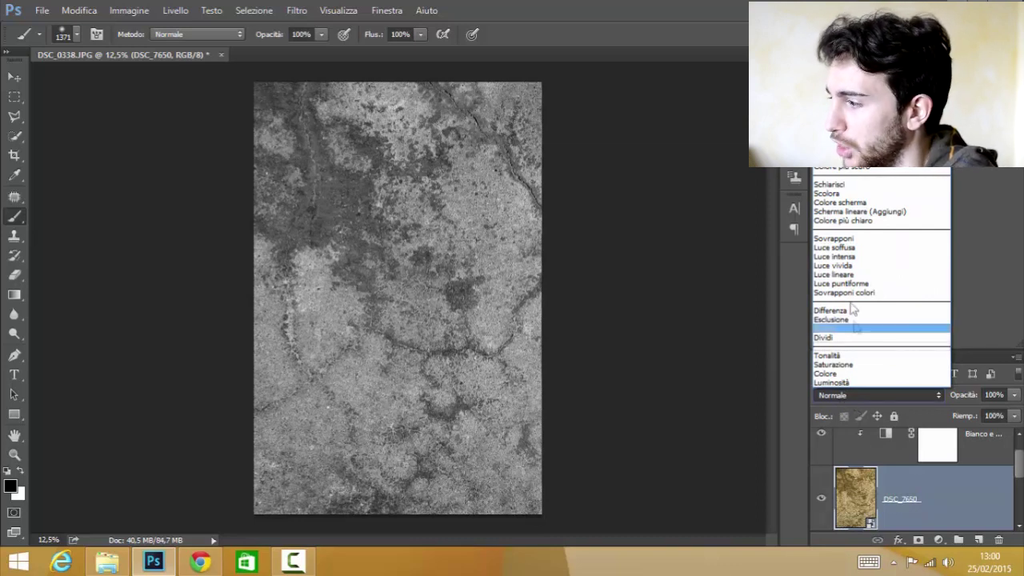
{"action": "left_click", "coordinate": [863, 169]}
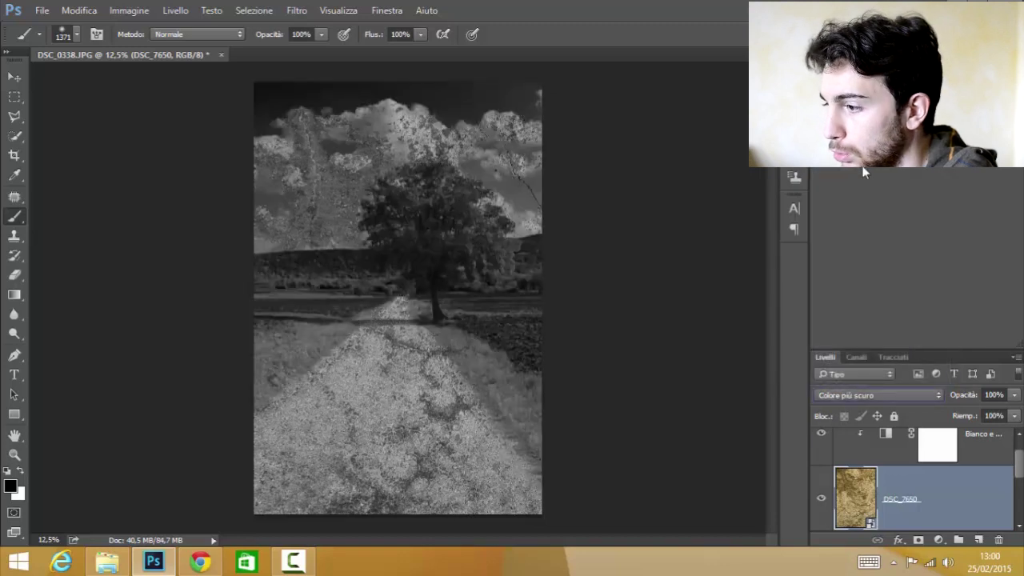
{"action": "left_click", "coordinate": [863, 396]}
{"action": "left_click", "coordinate": [853, 256]}
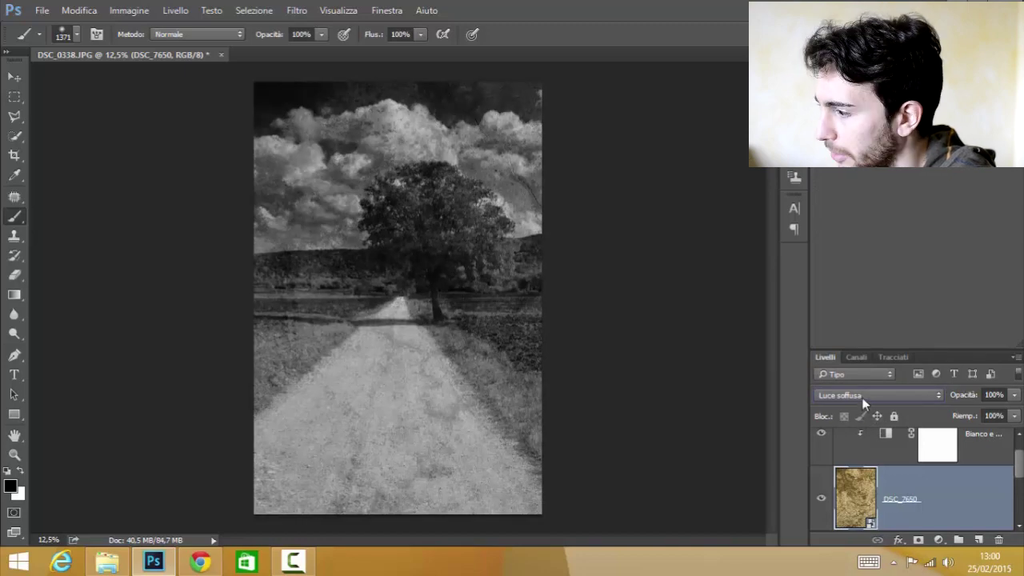
{"action": "left_click", "coordinate": [862, 395]}
{"action": "left_click", "coordinate": [836, 238]}
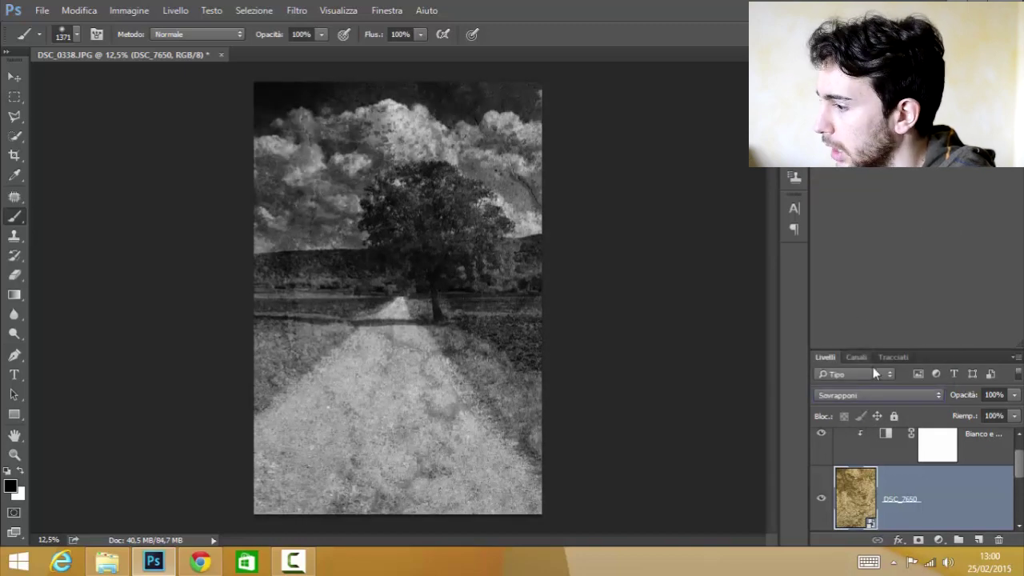
Step: Try Moltiplica, then settle on Colore più scuro blending for the texture layer
{"action": "scroll", "coordinate": [849, 400], "scroll_direction": "up", "scroll_amount": 2}
{"action": "scroll", "coordinate": [849, 399], "scroll_direction": "up", "scroll_amount": 1}
{"action": "scroll", "coordinate": [850, 399], "scroll_direction": "up", "scroll_amount": 1}
{"action": "left_click", "coordinate": [850, 399]}
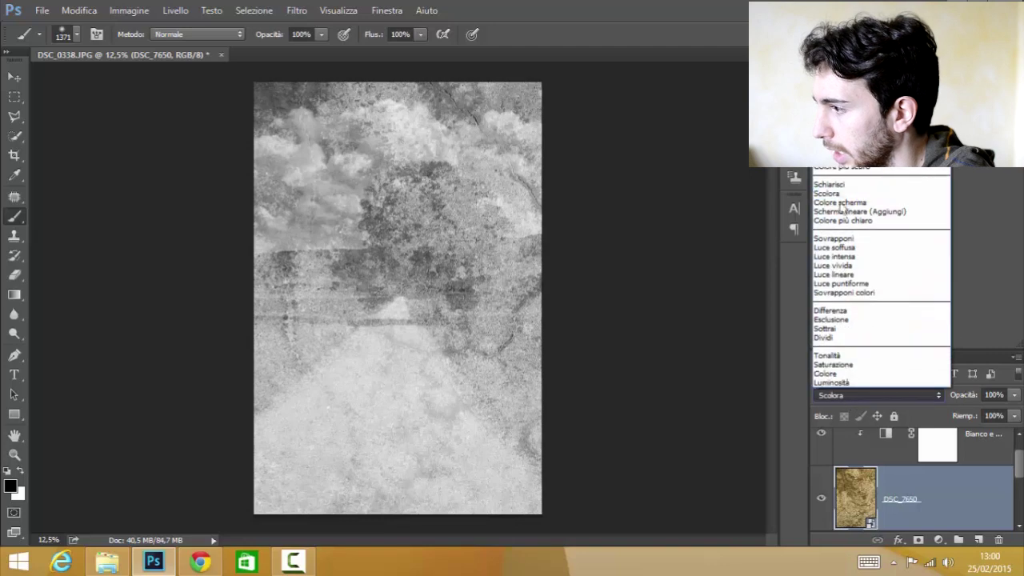
{"action": "left_click", "coordinate": [832, 141]}
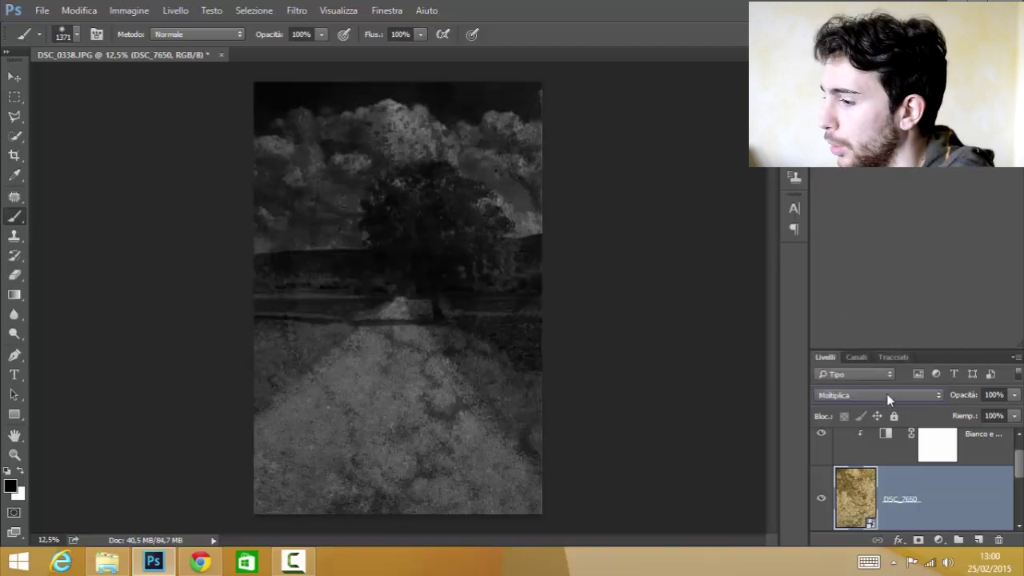
{"action": "left_click", "coordinate": [886, 400]}
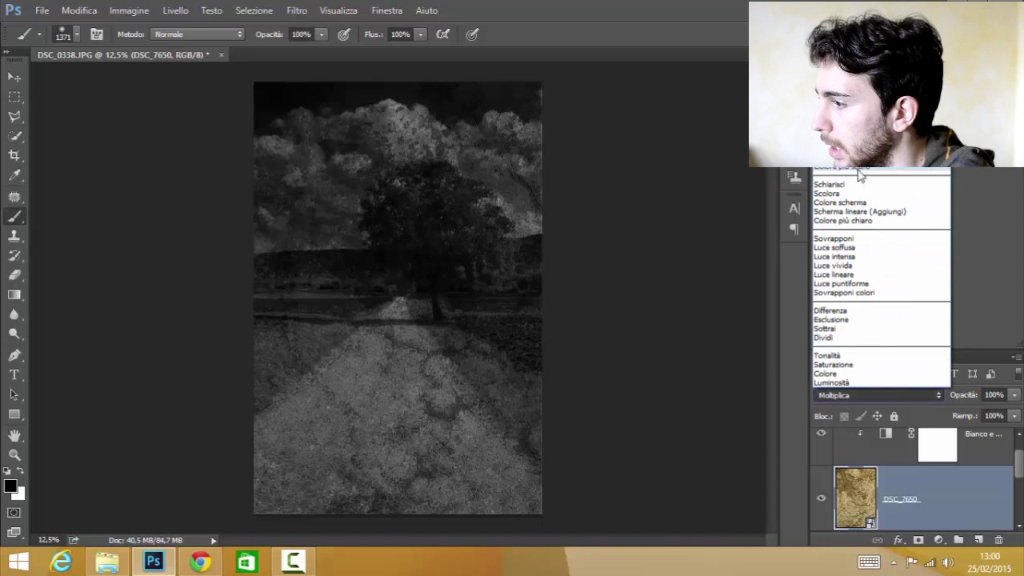
{"action": "left_click", "coordinate": [858, 174]}
{"action": "key", "text": "Down"}
{"action": "key", "text": "Down"}
{"action": "key", "text": "Down"}
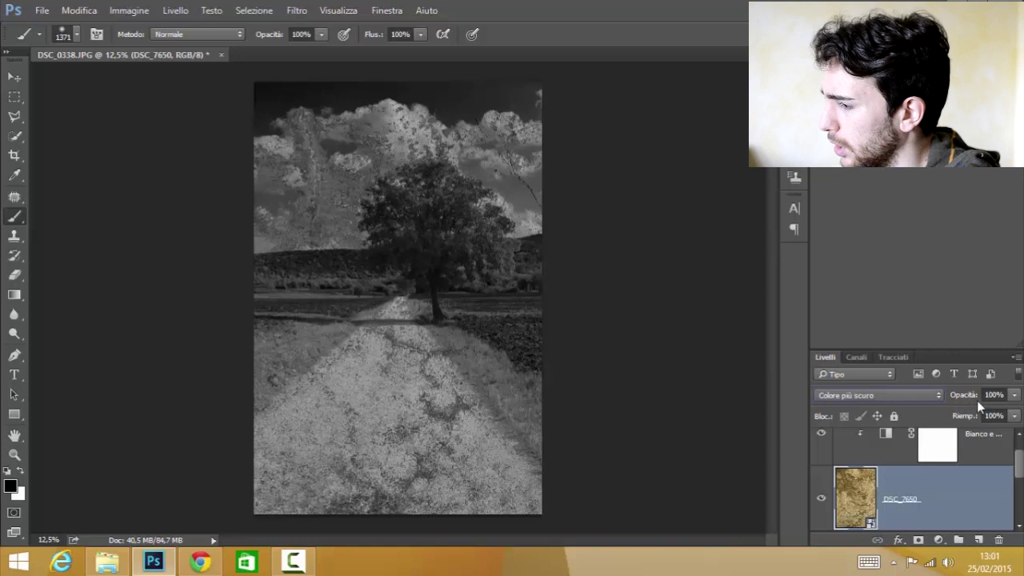
Step: Set the texture layer opacity to 65% and select the Bianco e nero adjustment layer
{"action": "left_click", "coordinate": [999, 395]}
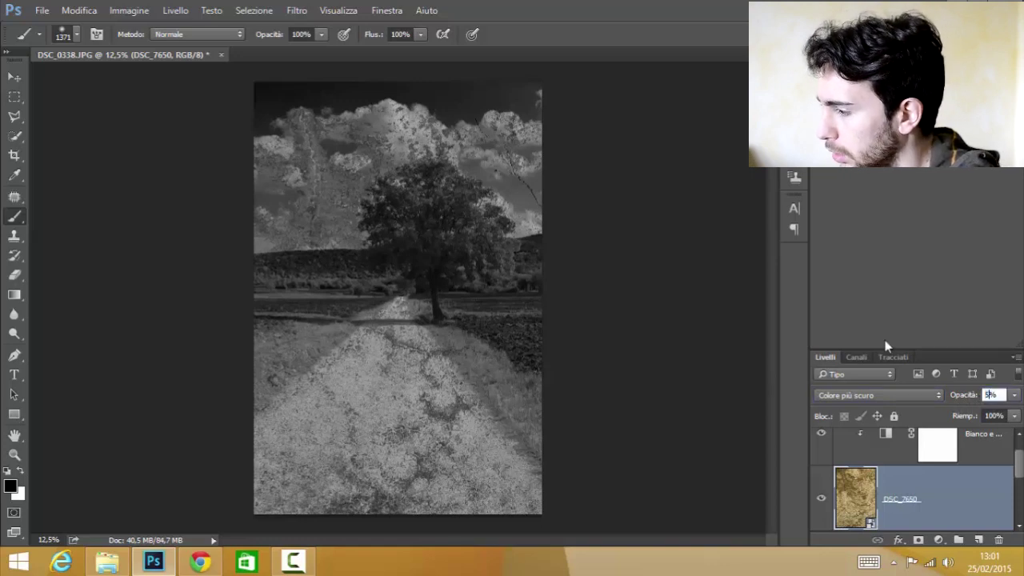
{"action": "type", "text": "0"}
{"action": "key", "text": "Return"}
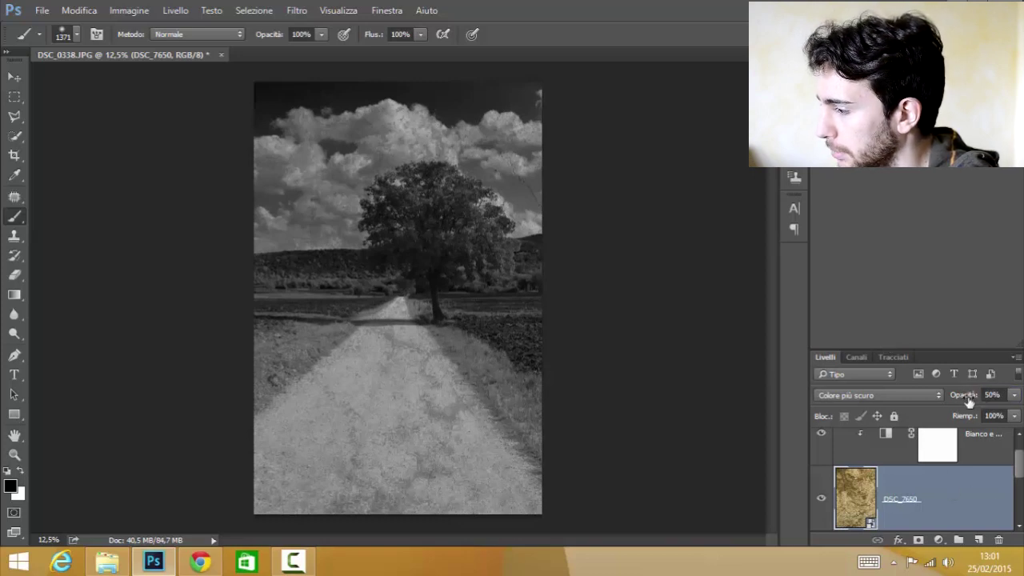
{"action": "left_click_drag", "start_coordinate": [969, 402], "coordinate": [975, 402]}
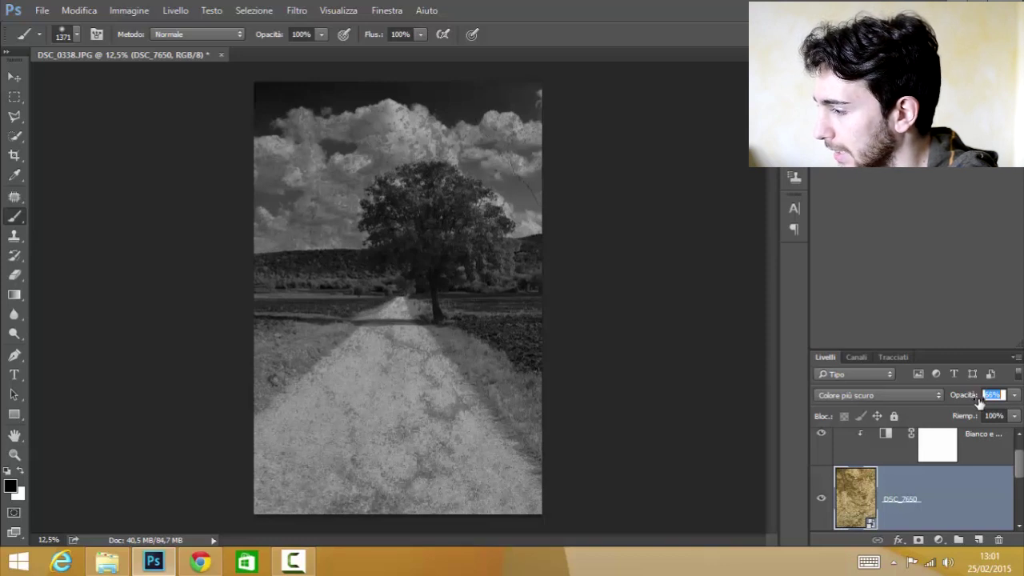
{"action": "key", "text": "Return"}
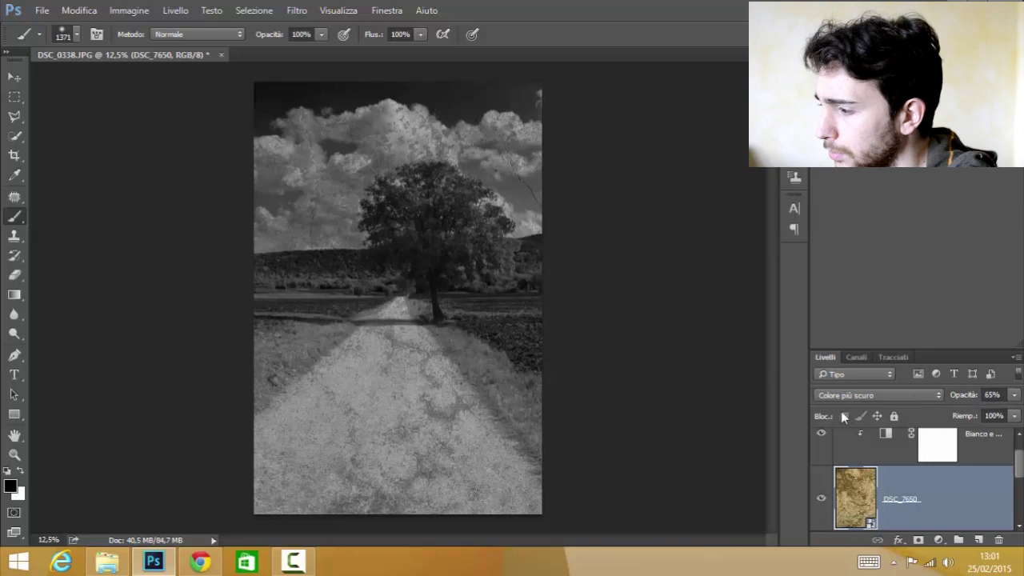
{"action": "left_click", "coordinate": [937, 454]}
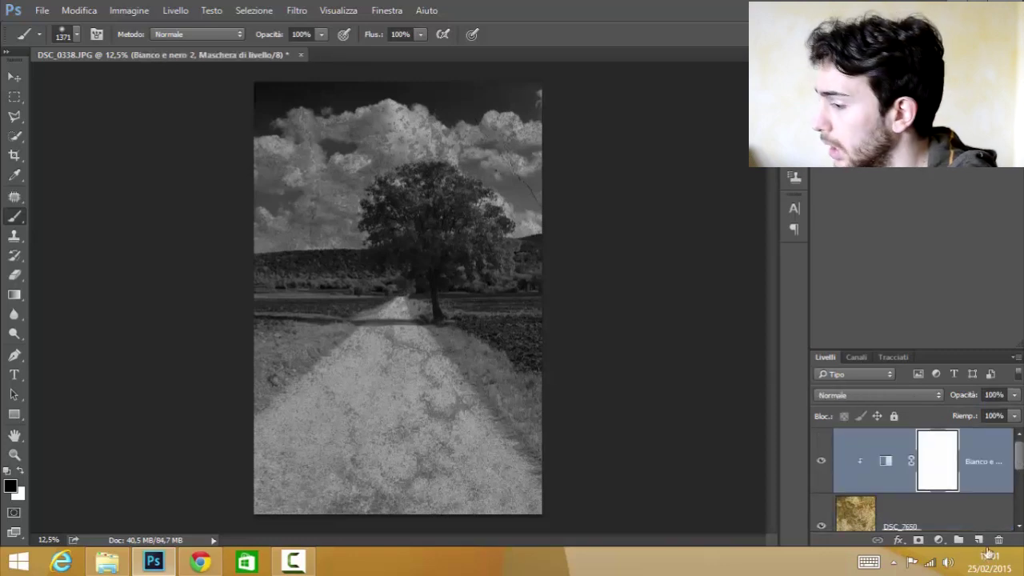
{"action": "left_click", "coordinate": [938, 540]}
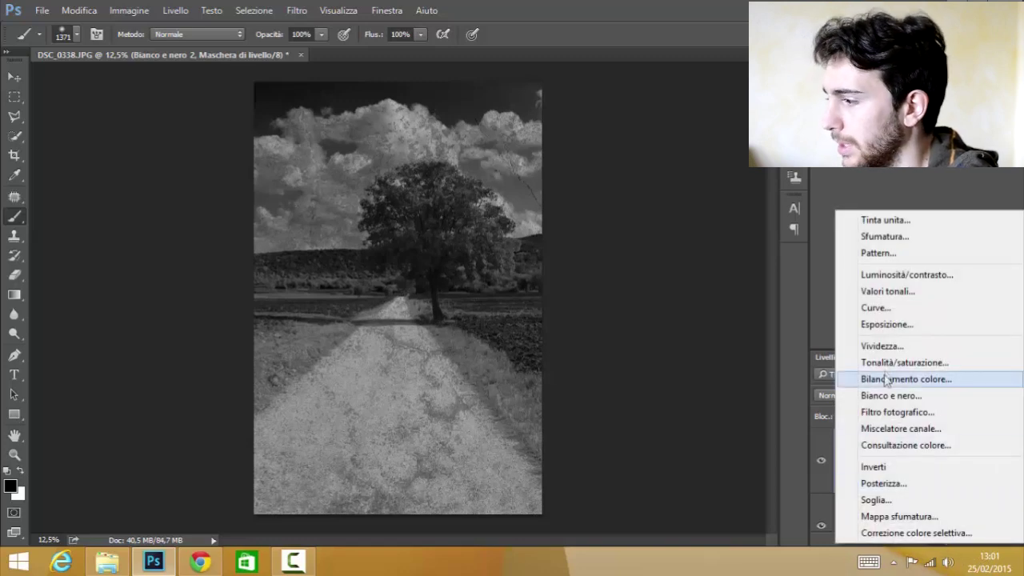
Step: Add a Curves layer lifting the Rosso midtones and lowering the Blu midtones
{"action": "left_click", "coordinate": [875, 308]}
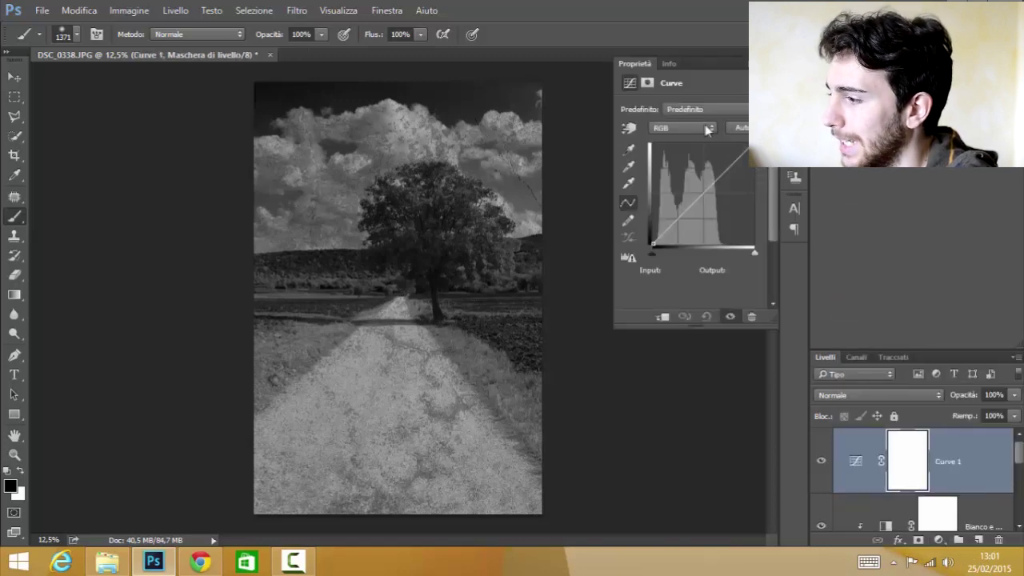
{"action": "left_click", "coordinate": [695, 129]}
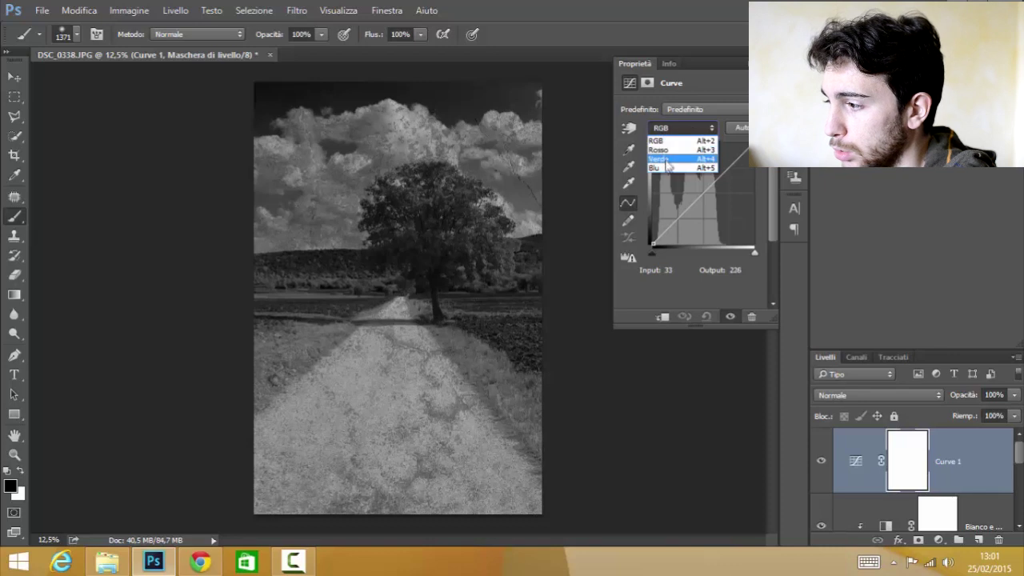
{"action": "left_click", "coordinate": [666, 150]}
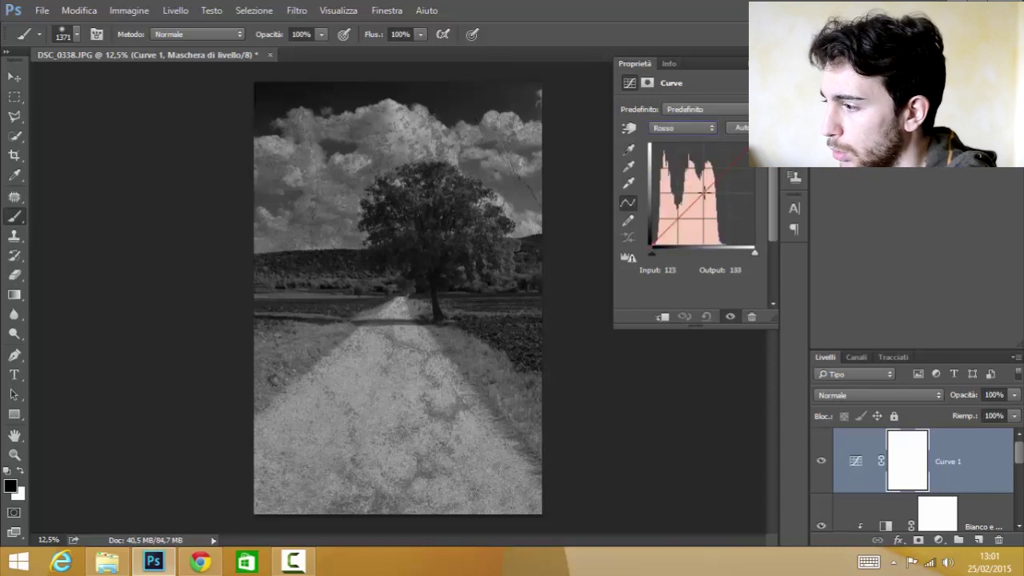
{"action": "left_click", "coordinate": [704, 193]}
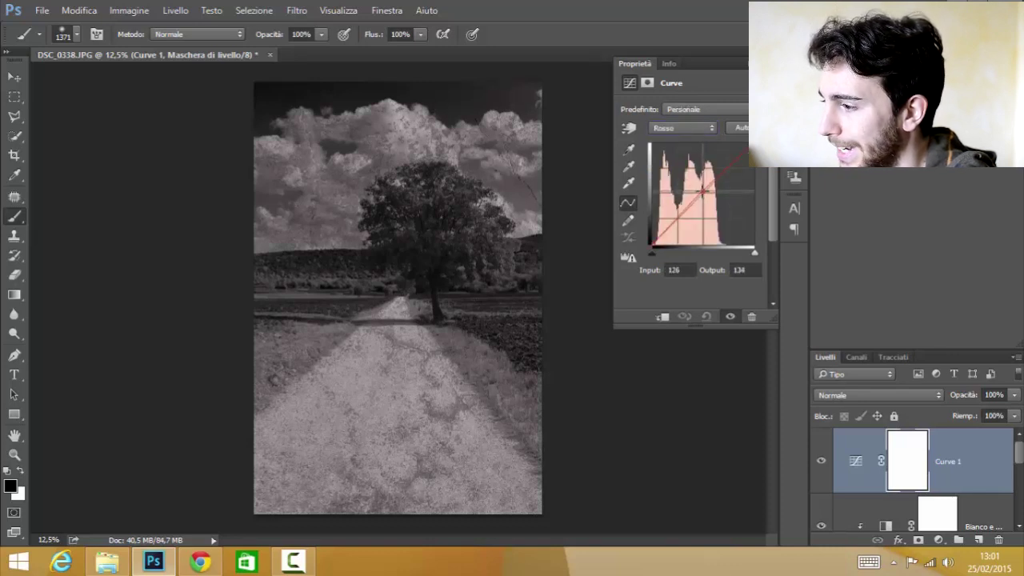
{"action": "left_click_drag", "start_coordinate": [701, 191], "coordinate": [699, 191]}
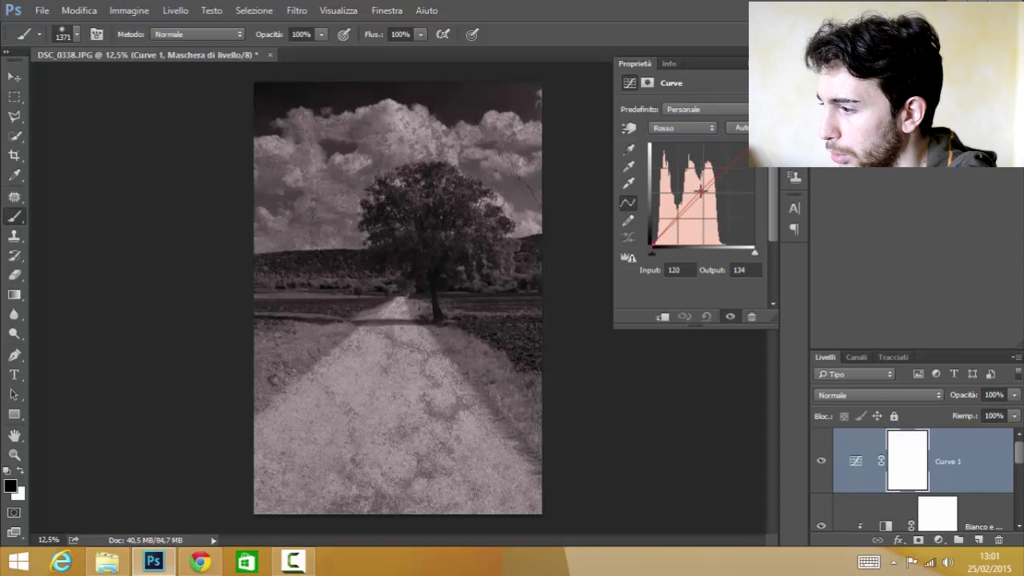
{"action": "left_click", "coordinate": [682, 127]}
{"action": "left_click", "coordinate": [684, 163]}
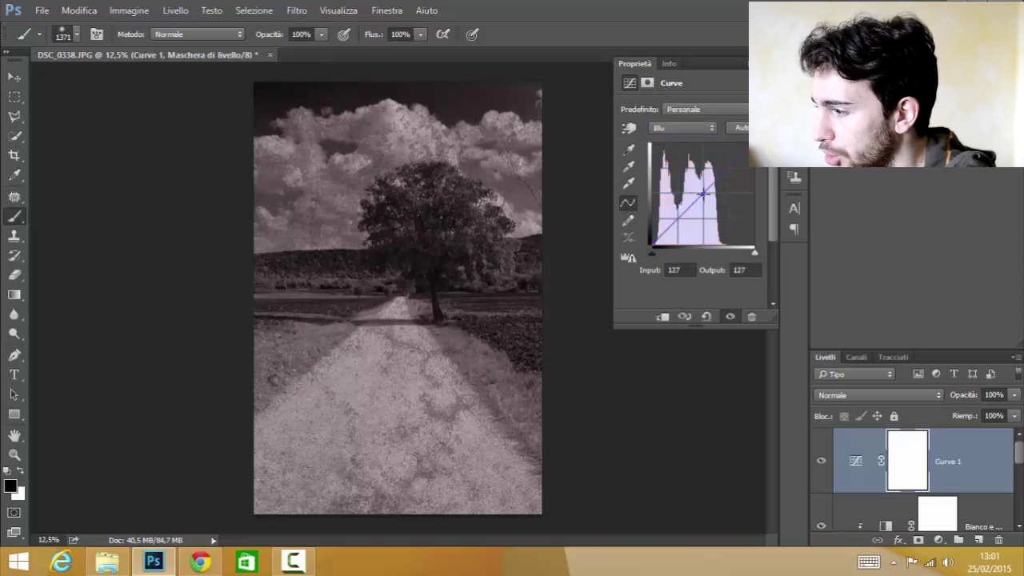
{"action": "left_click_drag", "start_coordinate": [703, 193], "coordinate": [704, 195]}
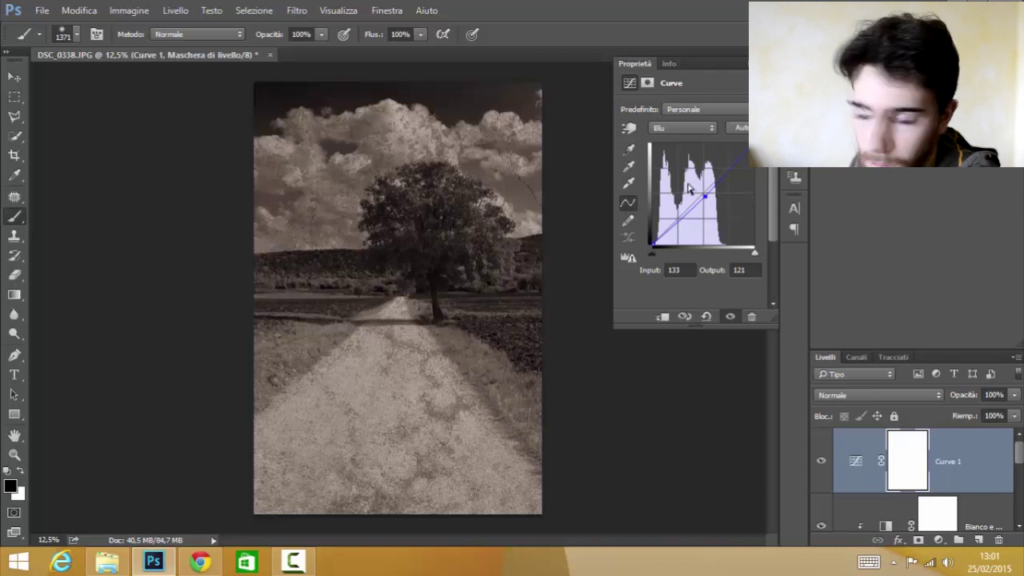
{"action": "left_click", "coordinate": [746, 72]}
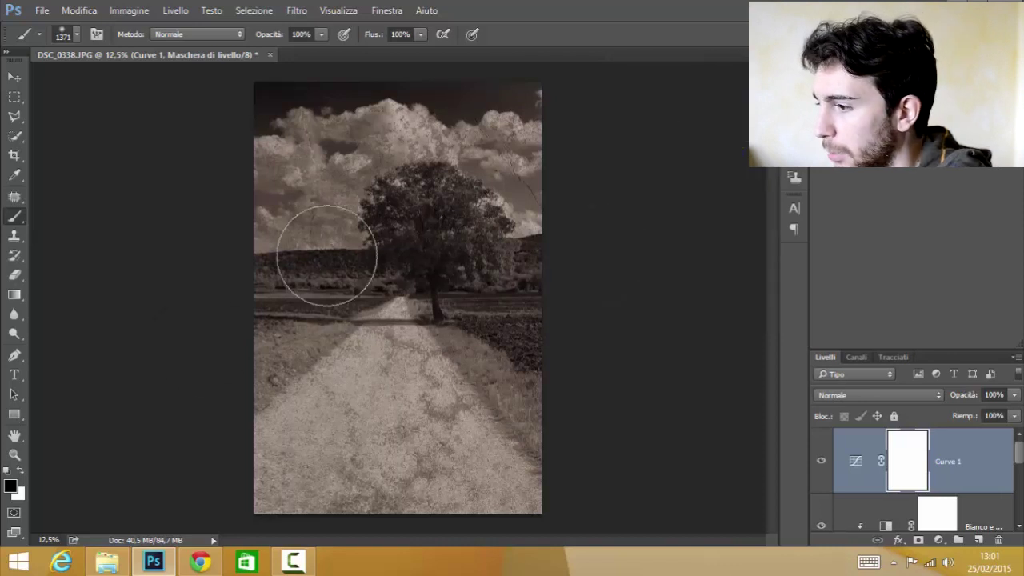
Step: Toggle the Curve 1 layer's visibility to compare the image with and without sepia
{"action": "left_click", "coordinate": [822, 462]}
{"action": "left_click", "coordinate": [823, 461]}
{"action": "left_click", "coordinate": [822, 462]}
{"action": "left_click", "coordinate": [822, 461]}
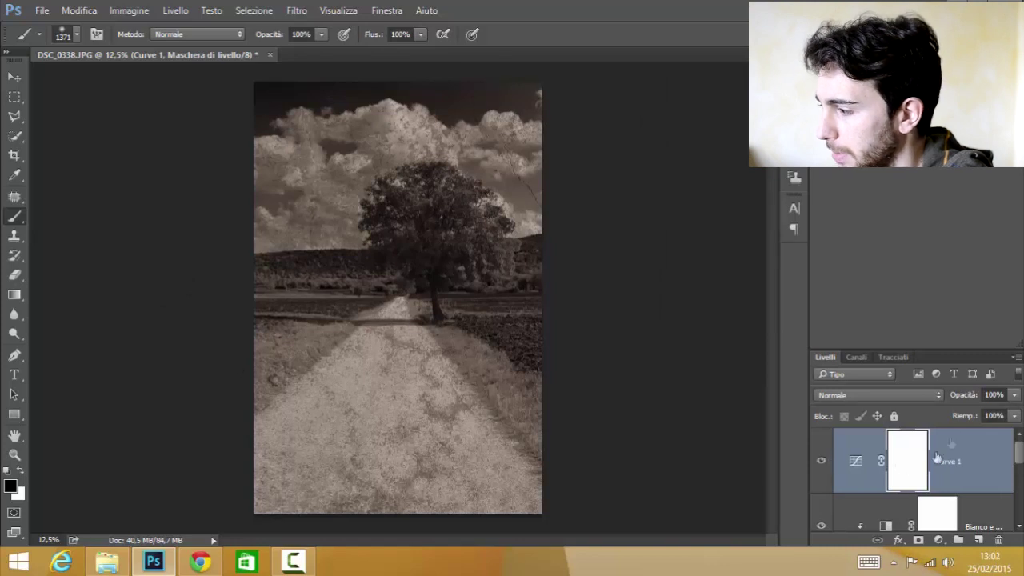
Step: Set Curve 1 opacity to 70% and stamp all visible layers into Livello 1
{"action": "left_click", "coordinate": [993, 395]}
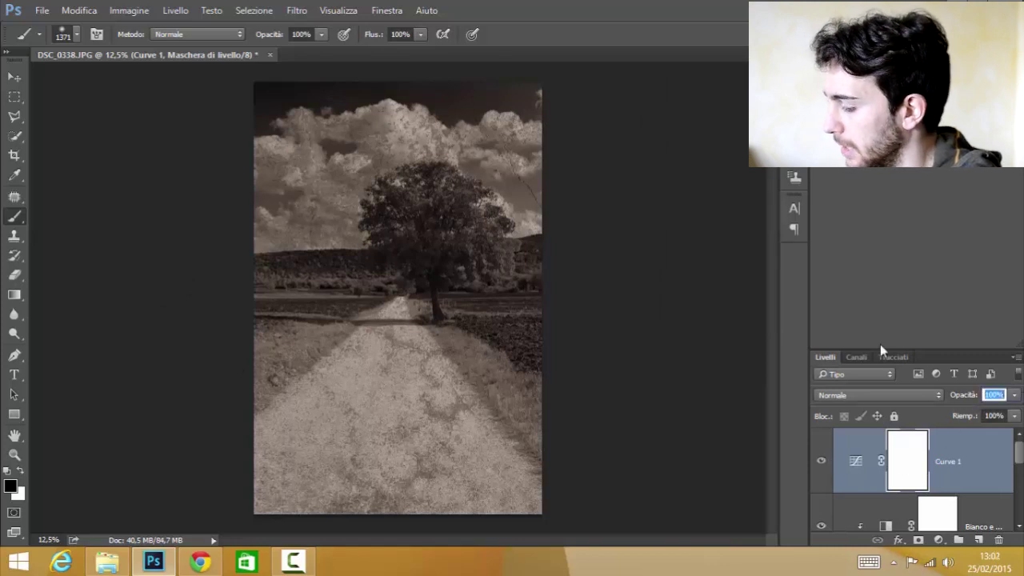
{"action": "type", "text": "50"}
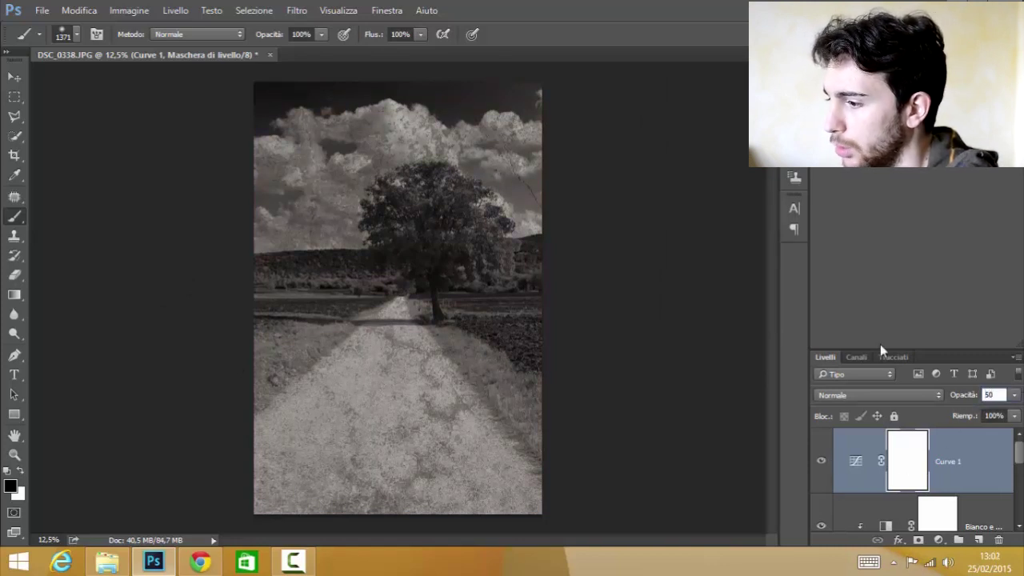
{"action": "key", "text": "BackSpace"}
{"action": "key", "text": "BackSpace"}
{"action": "type", "text": "70"}
{"action": "key", "text": "Return"}
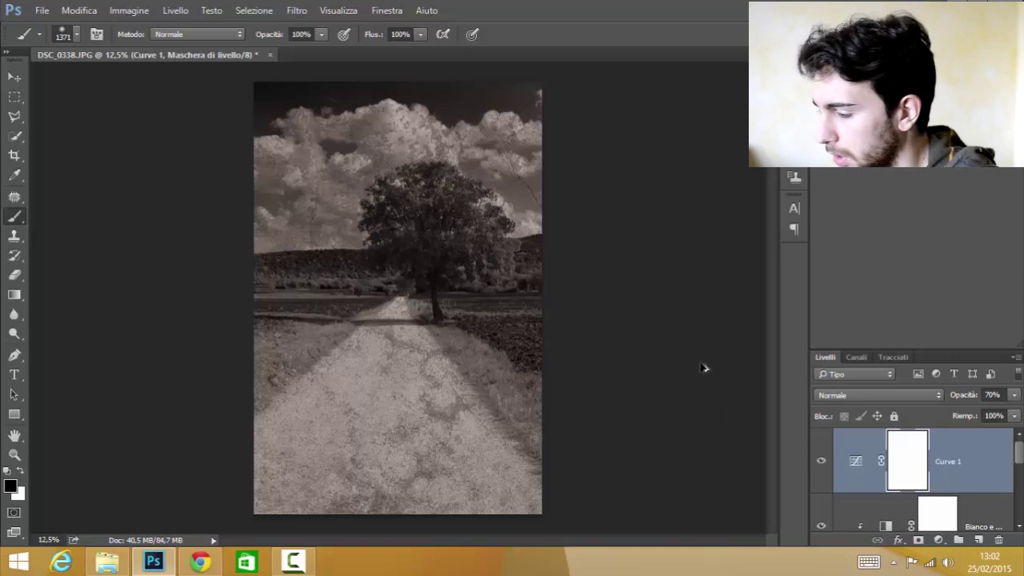
{"action": "key", "text": "ctrl+shift+alt+e"}
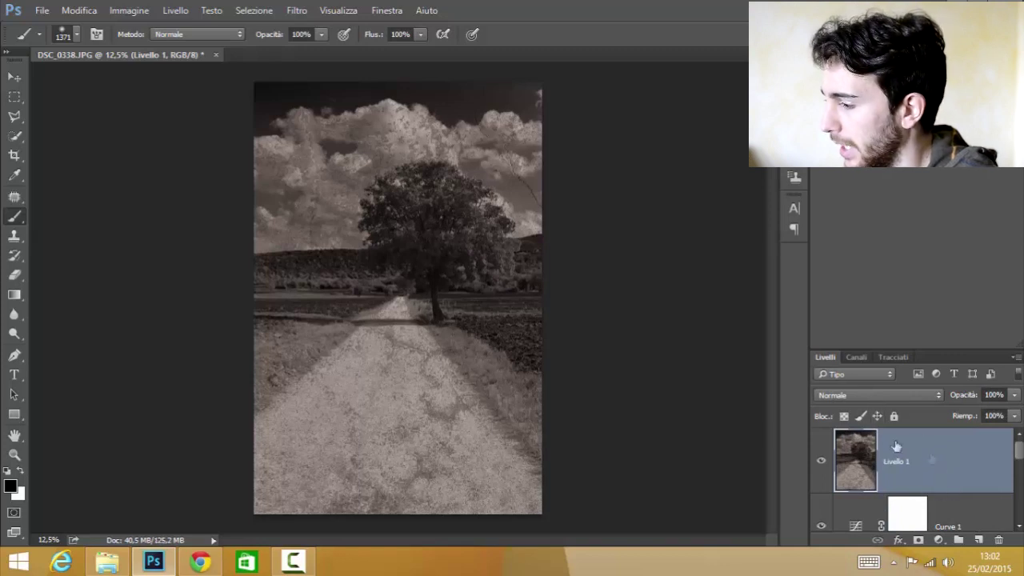
Step: Launch Filtro Camera Raw on the merged Livello 1 layer
{"action": "scroll", "coordinate": [1007, 465], "scroll_direction": "down", "scroll_amount": 2}
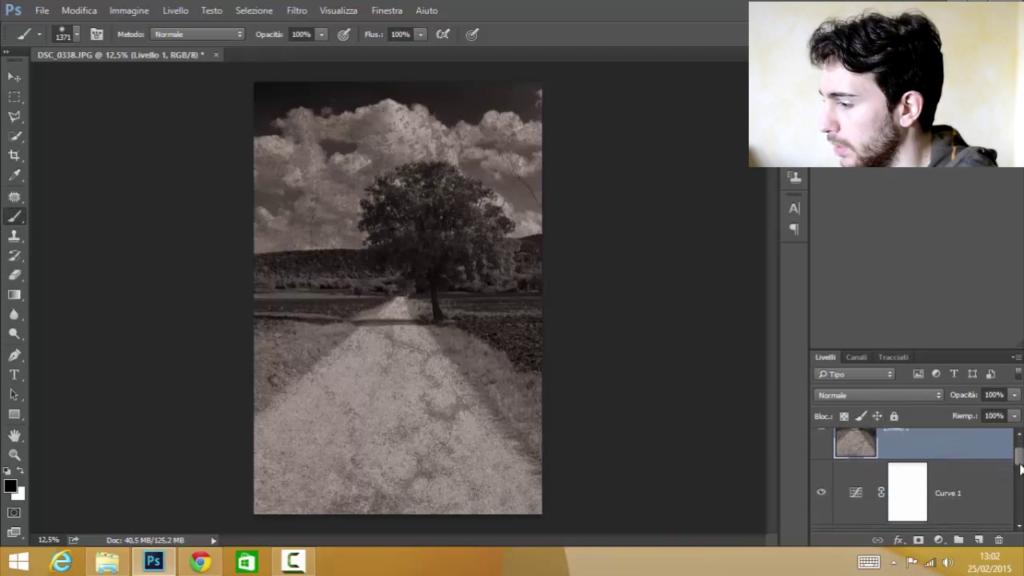
{"action": "scroll", "coordinate": [1016, 468], "scroll_direction": "up", "scroll_amount": 2}
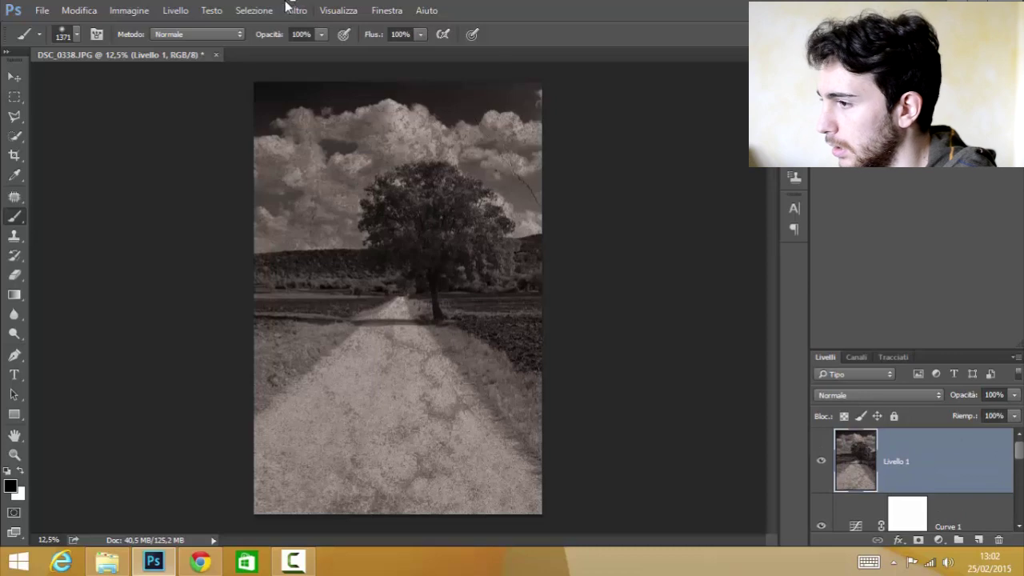
{"action": "left_click", "coordinate": [307, 16]}
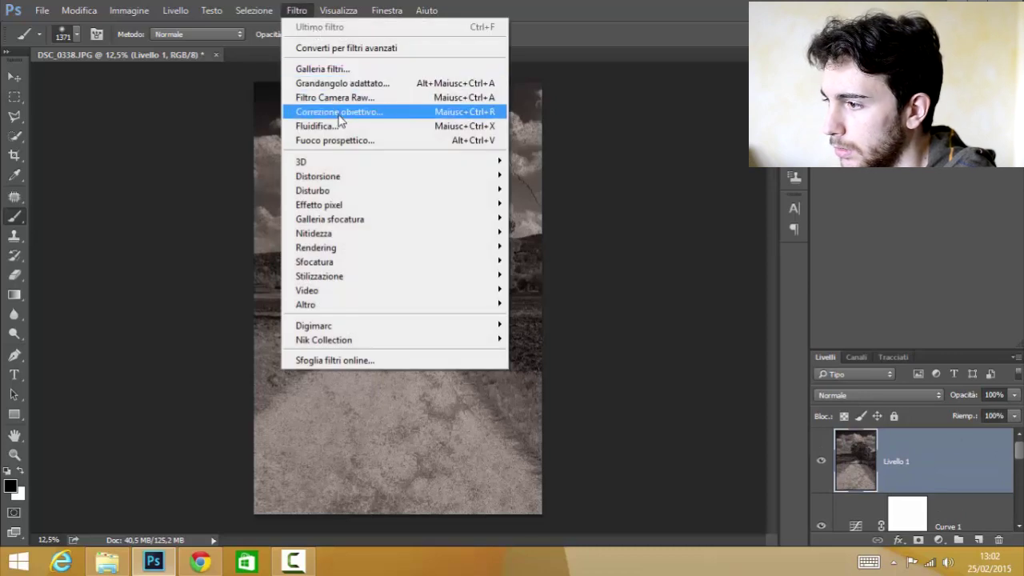
{"action": "left_click", "coordinate": [343, 97]}
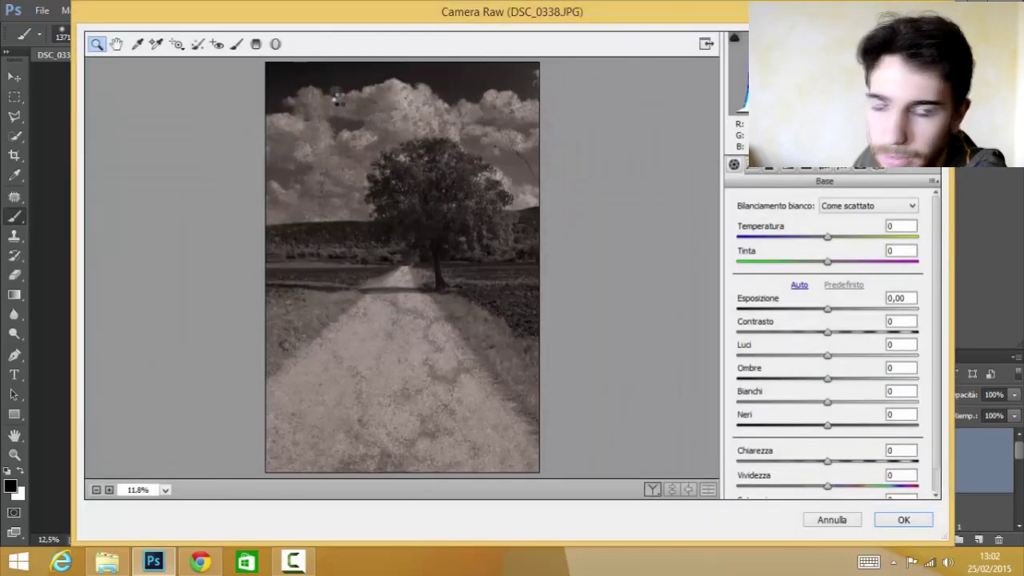
Step: Apply a post-crop vignette: amount -50, midpoint 72, roundness +10, feather 50
{"action": "left_click", "coordinate": [841, 169]}
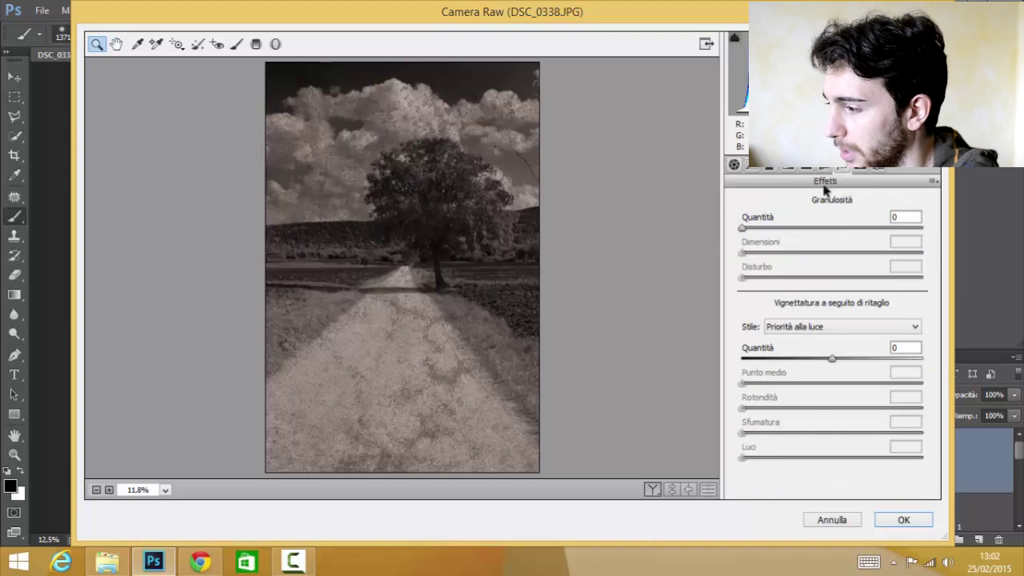
{"action": "left_click_drag", "start_coordinate": [832, 364], "coordinate": [788, 362]}
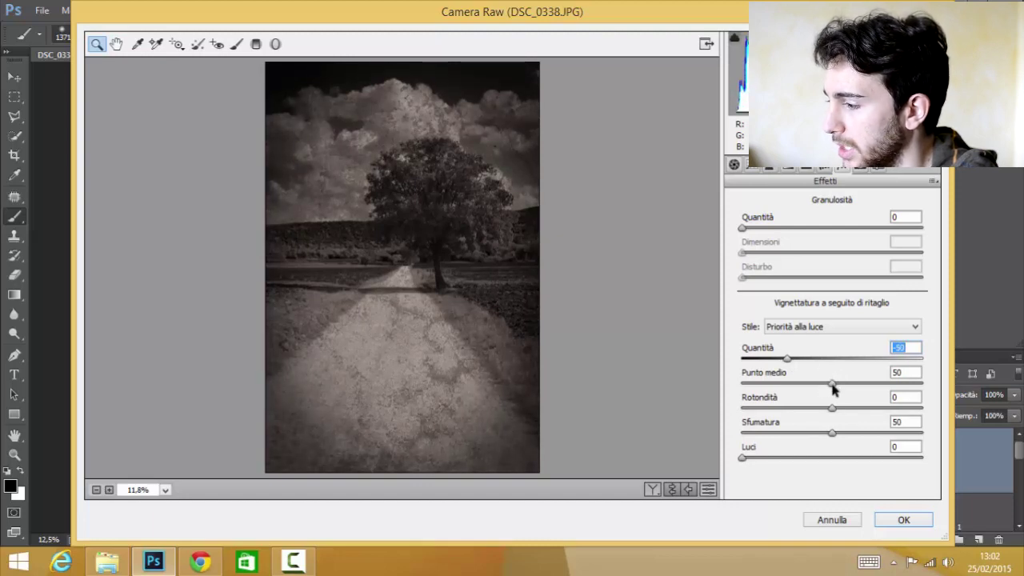
{"action": "mouse_move", "coordinate": [832, 384]}
{"action": "left_mouse_down"}
{"action": "mouse_move", "coordinate": [742, 386]}
{"action": "mouse_move", "coordinate": [921, 386]}
{"action": "mouse_move", "coordinate": [799, 410]}
{"action": "mouse_move", "coordinate": [841, 407]}
{"action": "mouse_move", "coordinate": [822, 436]}
{"action": "mouse_move", "coordinate": [795, 439]}
{"action": "mouse_move", "coordinate": [820, 436]}
{"action": "left_mouse_up"}
{"action": "mouse_move", "coordinate": [744, 458]}
{"action": "left_mouse_down"}
{"action": "mouse_move", "coordinate": [873, 461]}
{"action": "mouse_move", "coordinate": [727, 456]}
{"action": "left_mouse_up"}
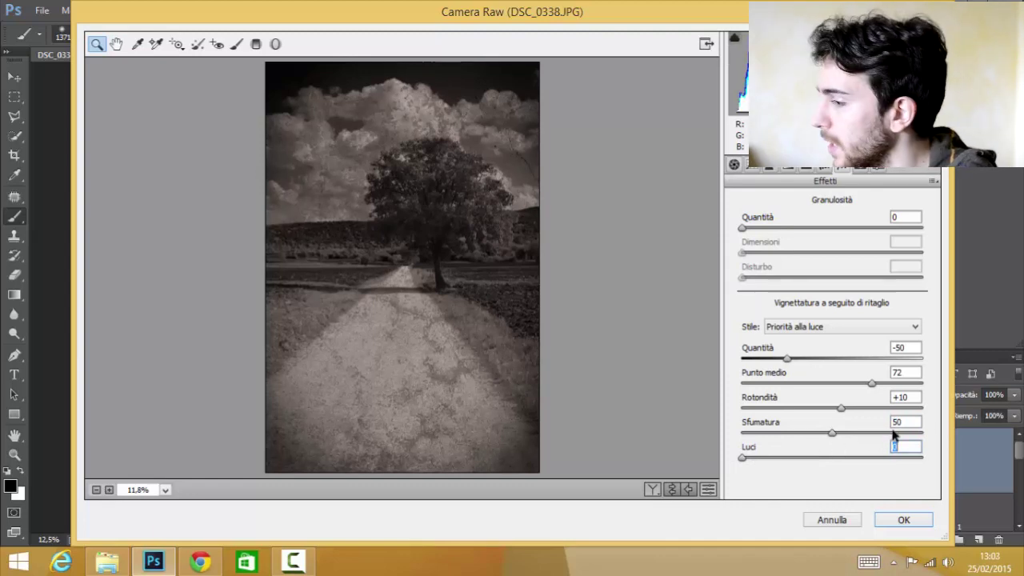
{"action": "left_click", "coordinate": [896, 521]}
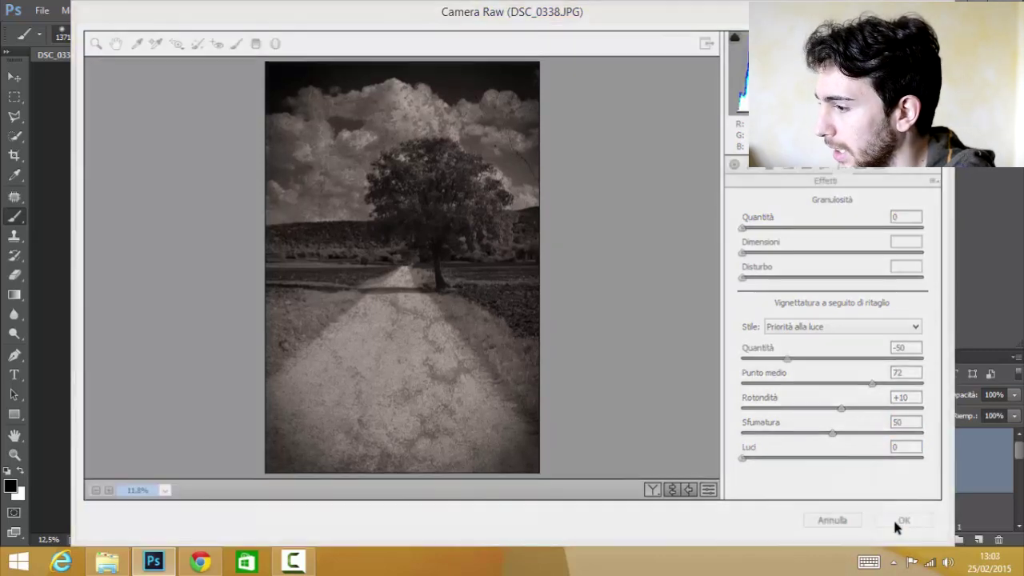